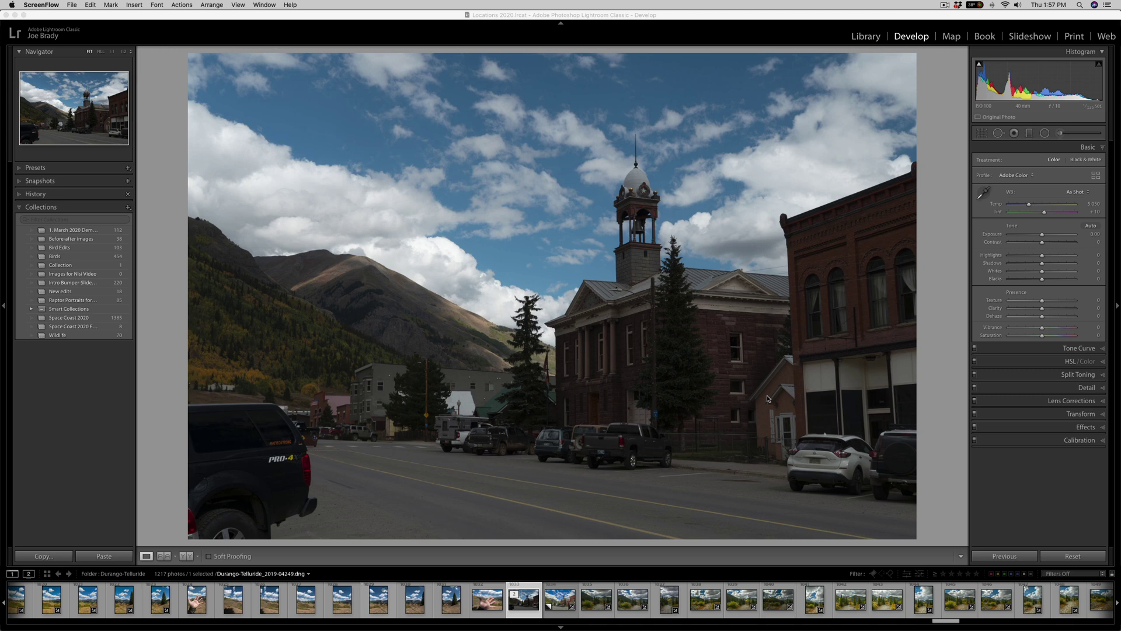
- Adjust the street photo's tone with Shadows +100, Highlights −84 and Exposure +0.85
{"action": "left_click", "coordinate": [768, 399]}
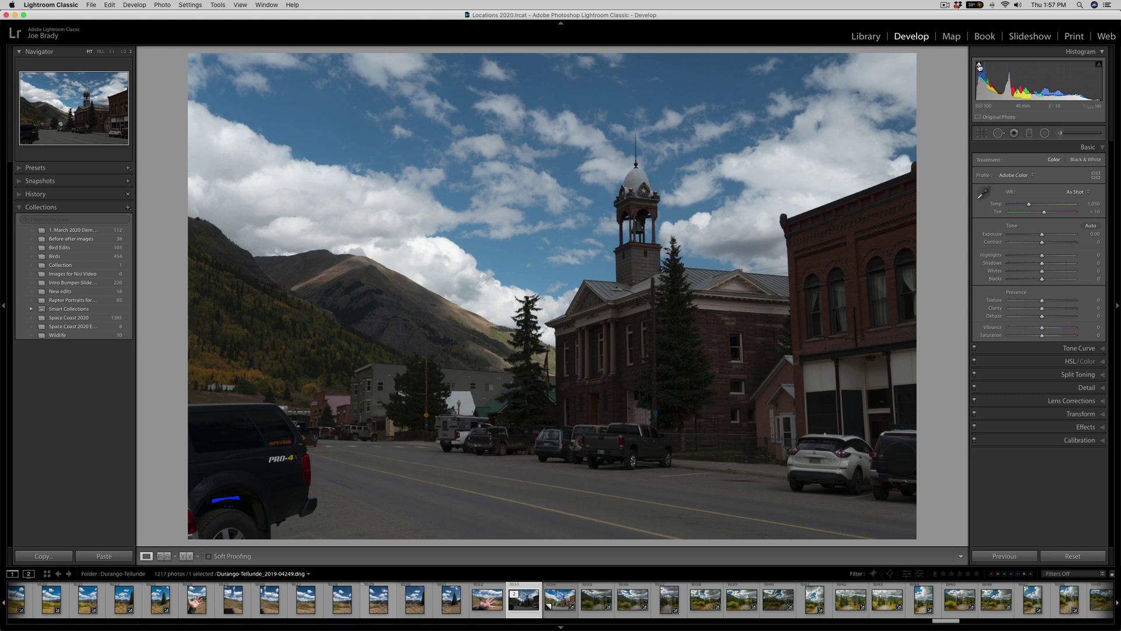
{"action": "left_click", "coordinate": [979, 66]}
{"action": "left_click", "coordinate": [979, 64]}
{"action": "left_click_drag", "start_coordinate": [1041, 262], "coordinate": [1080, 266]}
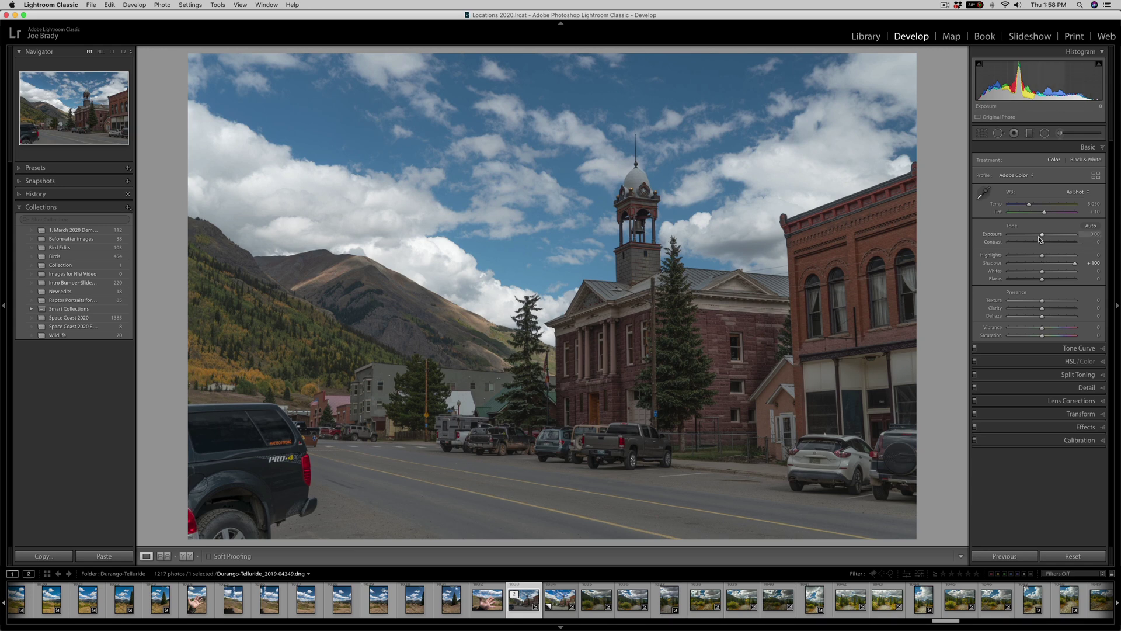
{"action": "left_click_drag", "start_coordinate": [1041, 256], "coordinate": [1015, 256]}
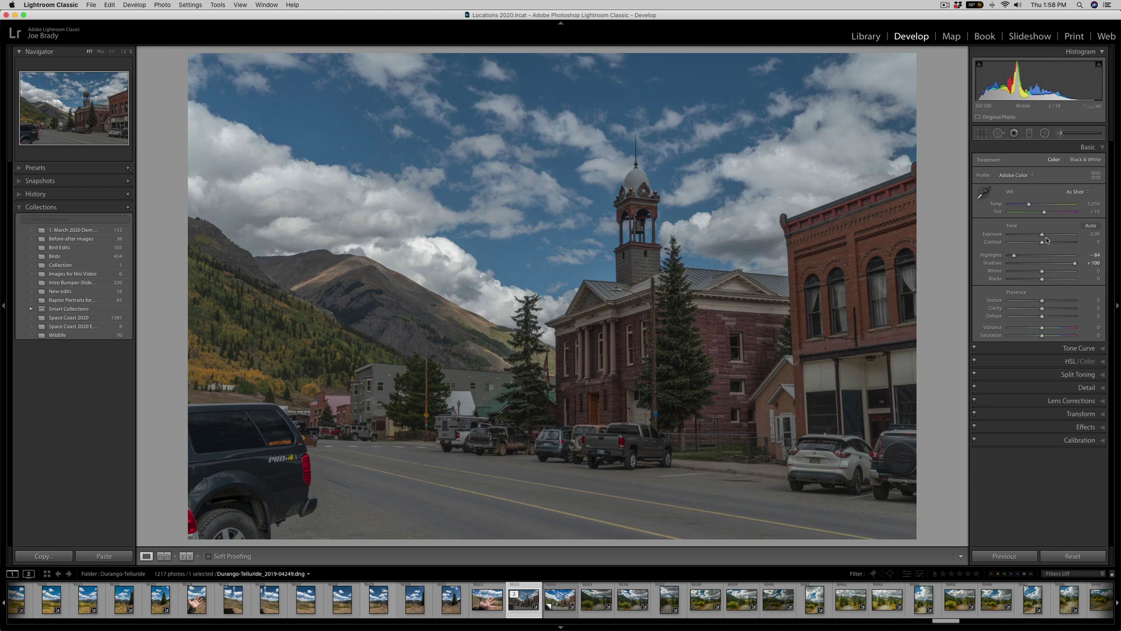
{"action": "left_click_drag", "start_coordinate": [1042, 234], "coordinate": [1047, 235]}
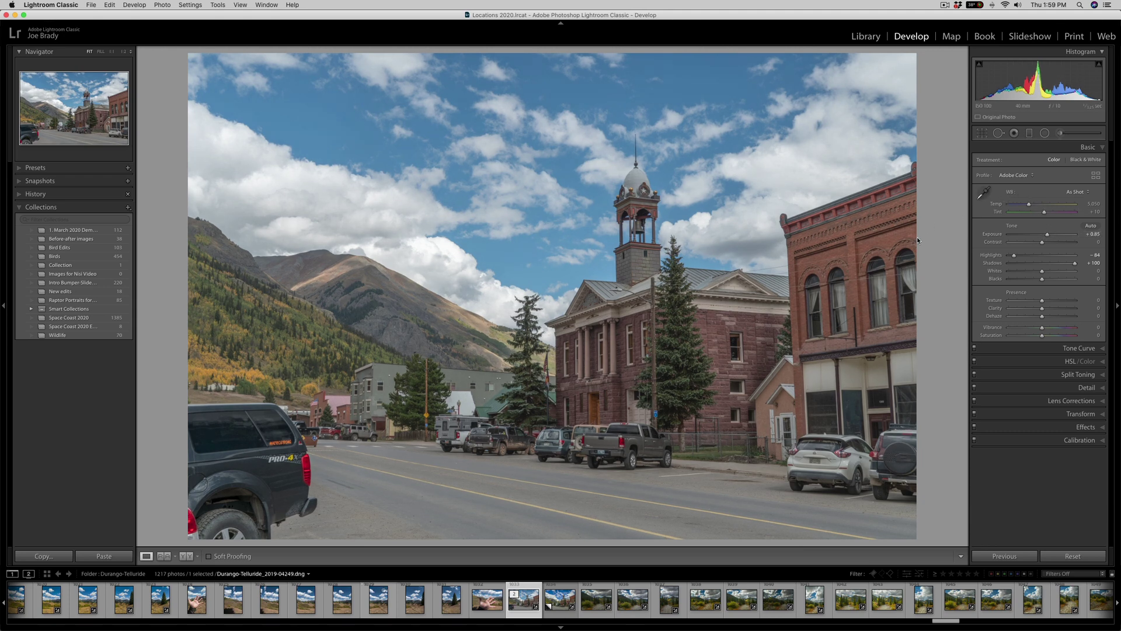
- Set the white balance to Daylight and the presence values to Texture +51, Clarity +29, Dehaze +10, Vibrance +12 and Saturation +25
{"action": "left_click", "coordinate": [1077, 192]}
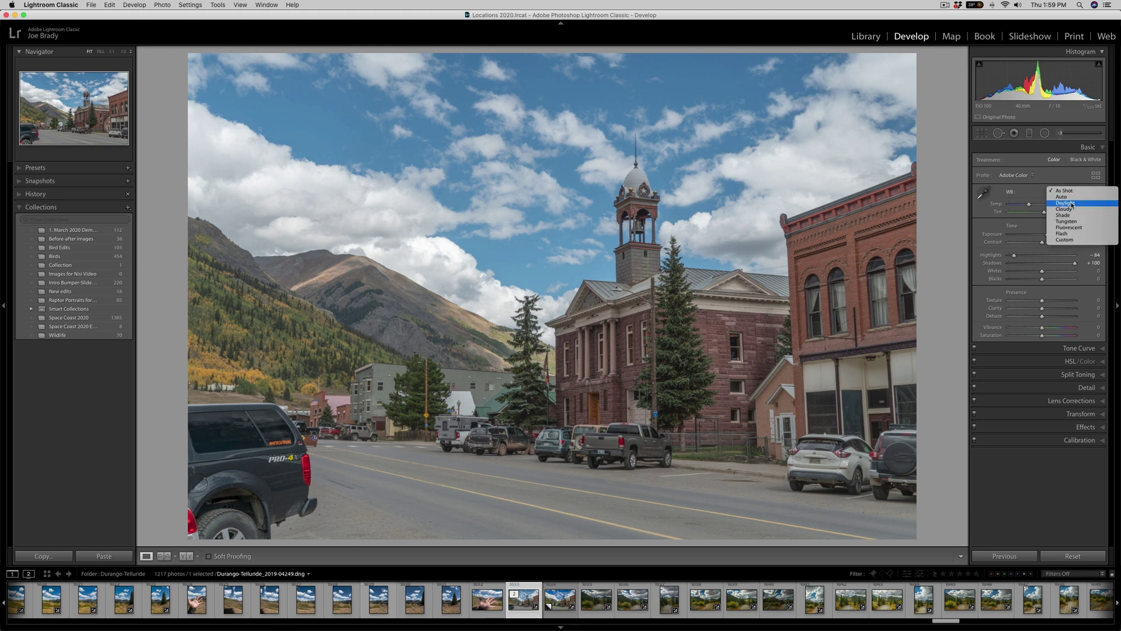
{"action": "left_click", "coordinate": [1071, 202]}
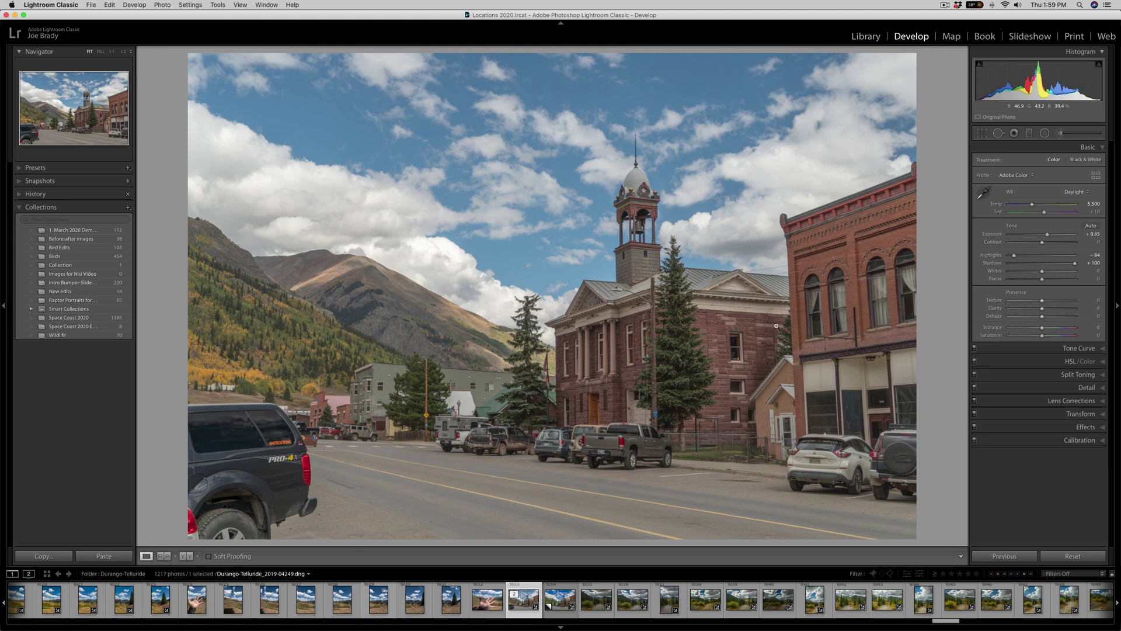
{"action": "mouse_move", "coordinate": [1042, 300]}
{"action": "left_mouse_down"}
{"action": "mouse_move", "coordinate": [1059, 301]}
{"action": "mouse_move", "coordinate": [1052, 309]}
{"action": "left_mouse_up"}
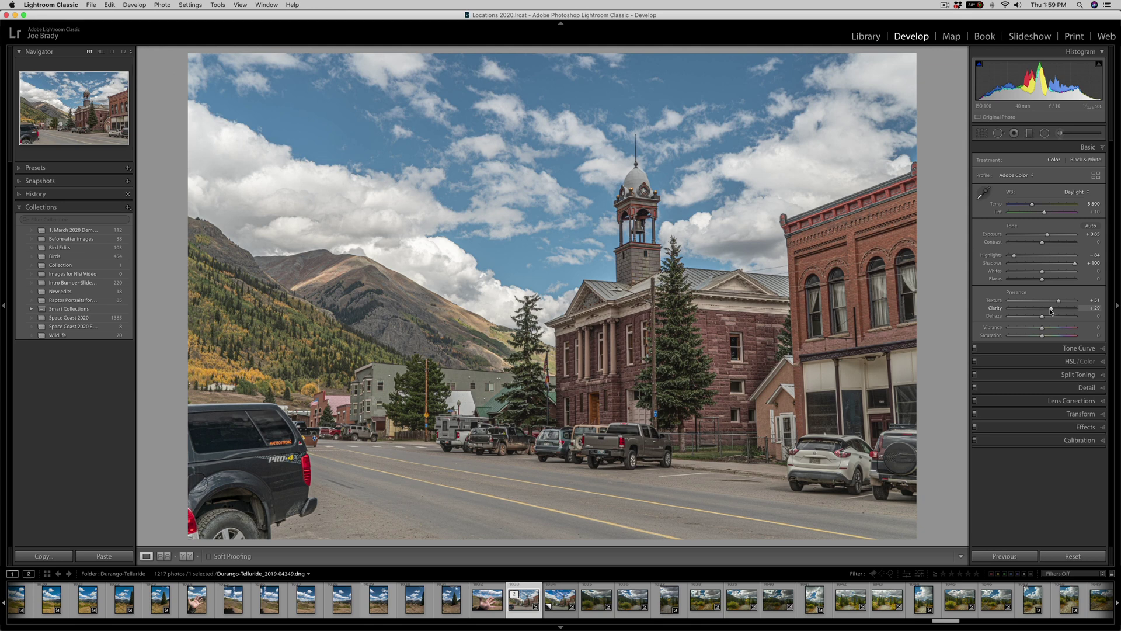
{"action": "left_click_drag", "start_coordinate": [1042, 316], "coordinate": [1047, 319]}
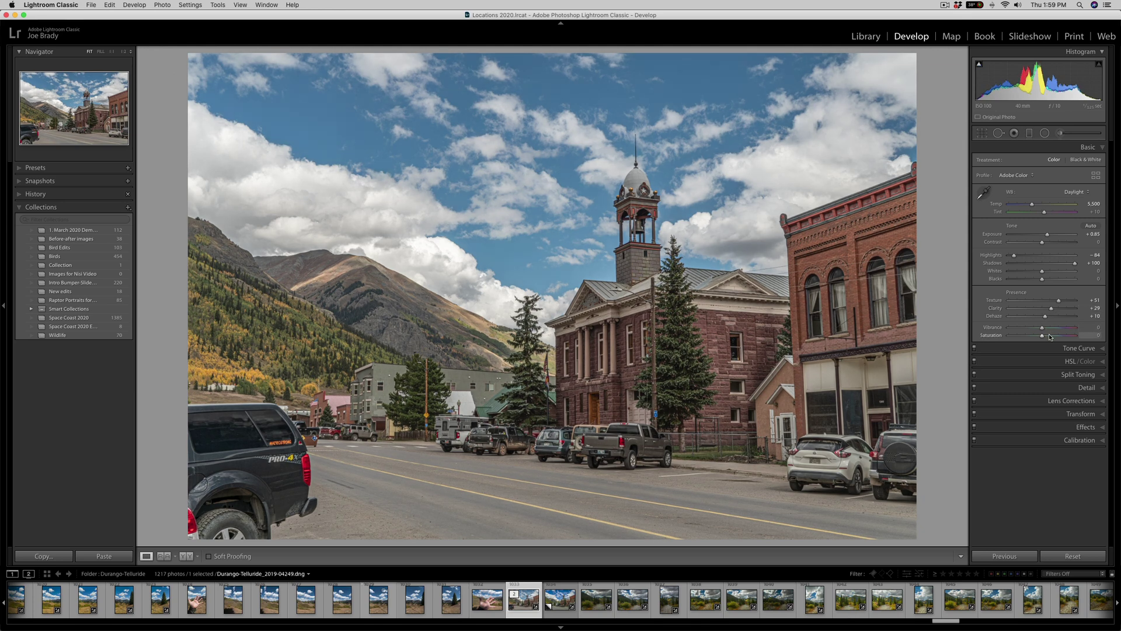
{"action": "left_click_drag", "start_coordinate": [1051, 338], "coordinate": [1046, 329]}
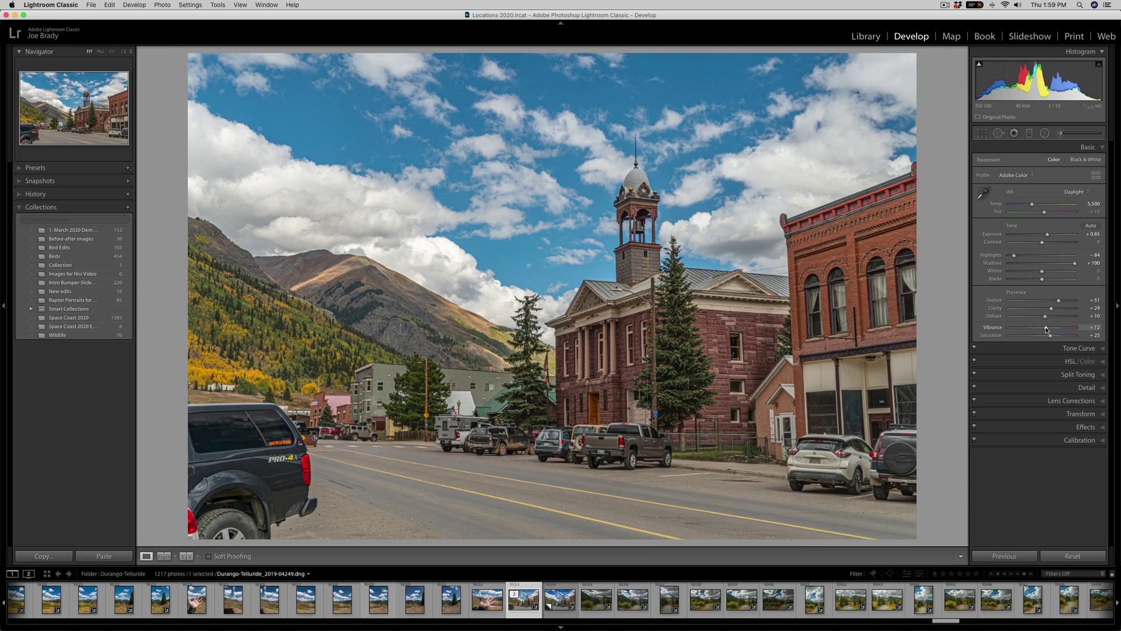
- Create a virtual copy of the edited photo with its develop settings reset, and compare it side by side with the edited version
{"action": "key", "text": "super+apostrophe"}
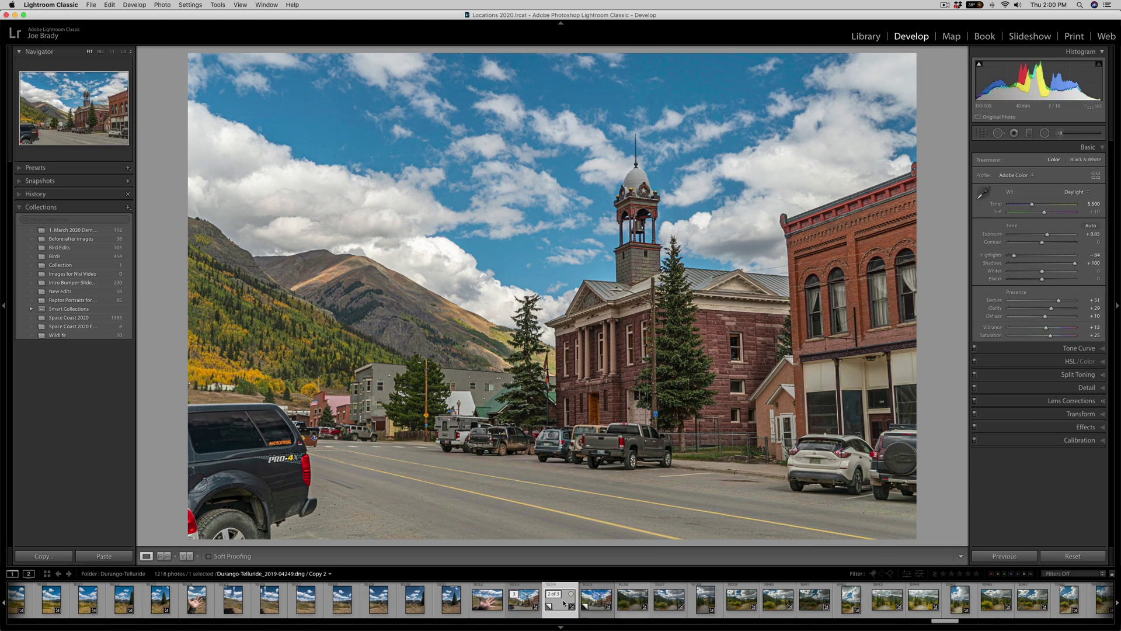
{"action": "left_click", "coordinate": [1072, 555]}
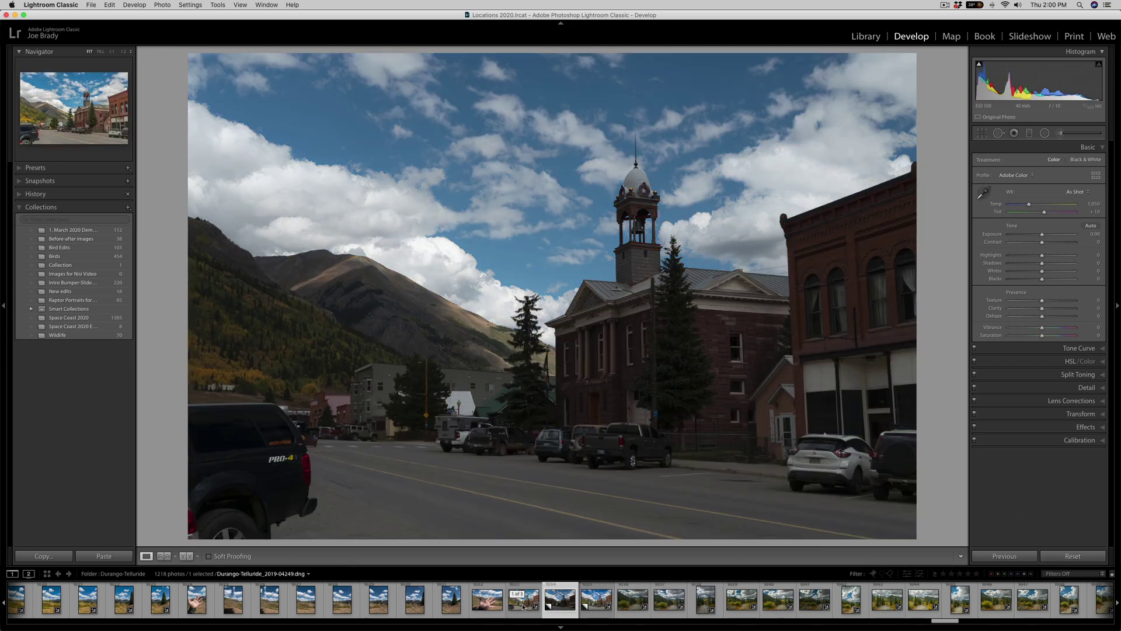
{"action": "left_click", "coordinate": [523, 606], "text": "super"}
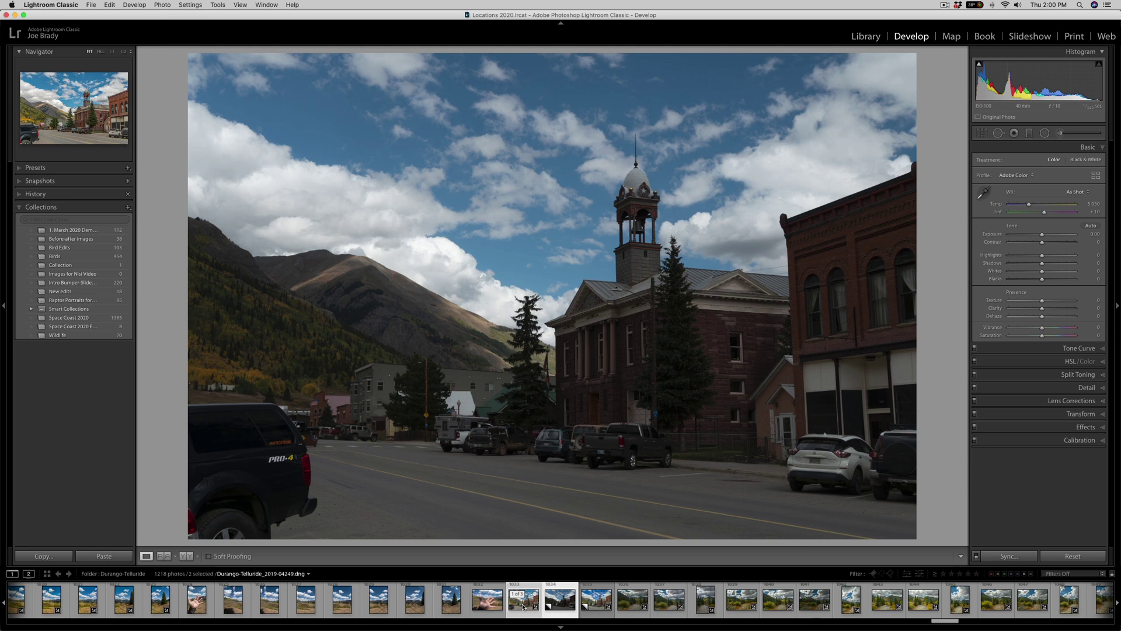
{"action": "key", "text": "c"}
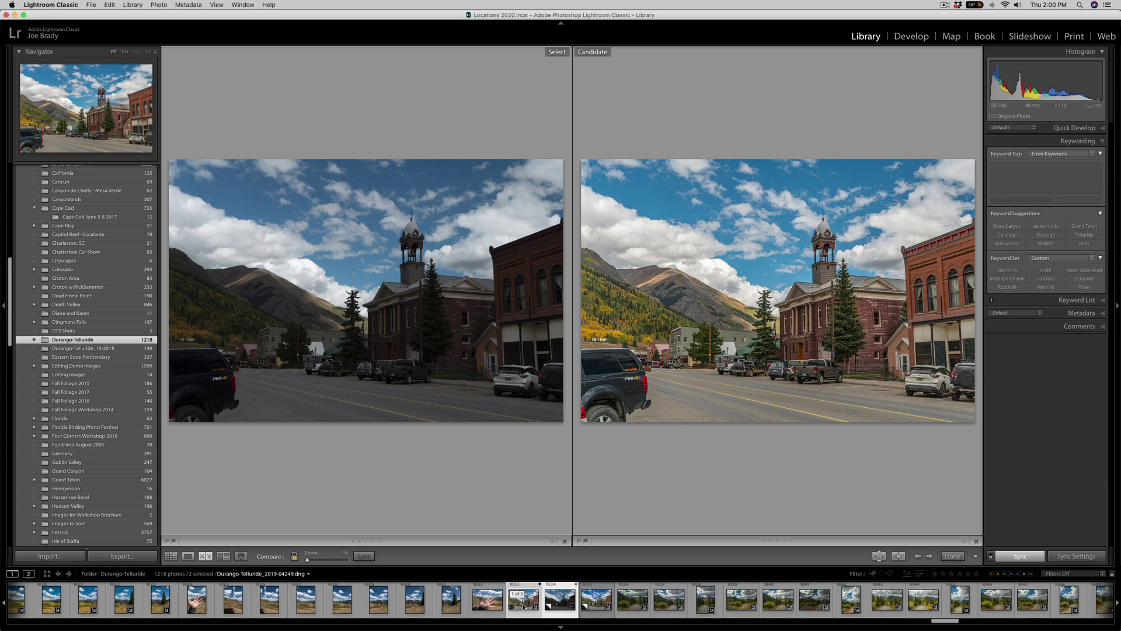
{"action": "key", "text": "e"}
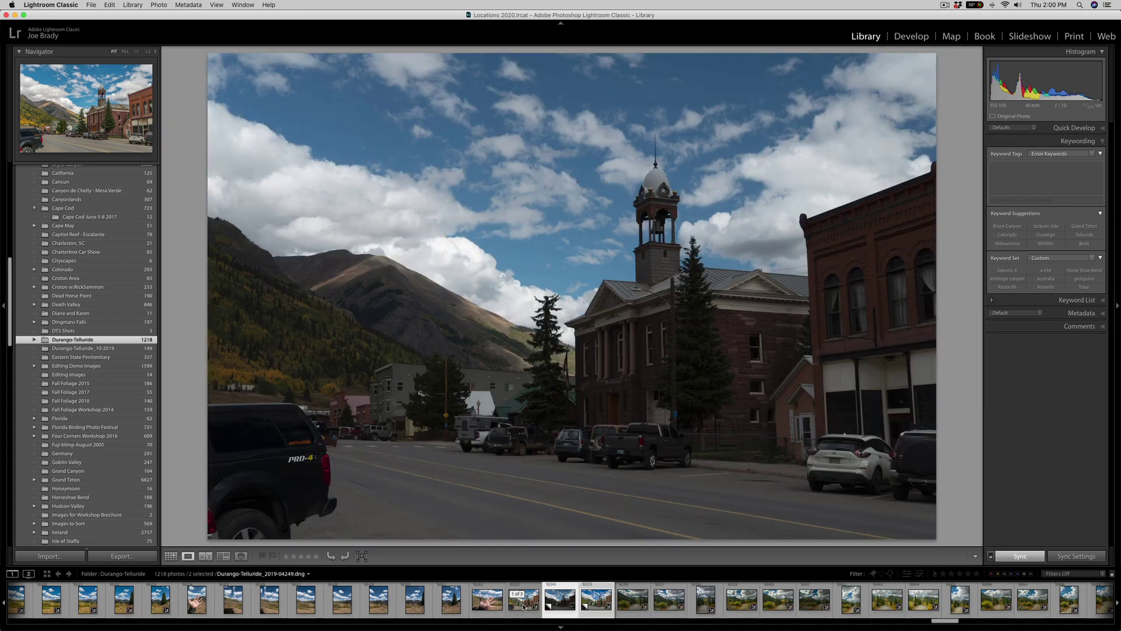
- Open Copy 1 in Develop and adjust its sky colour with Blue hue +17, Blue luminance −17 and Purple luminance −1
{"action": "left_click", "coordinate": [602, 605]}
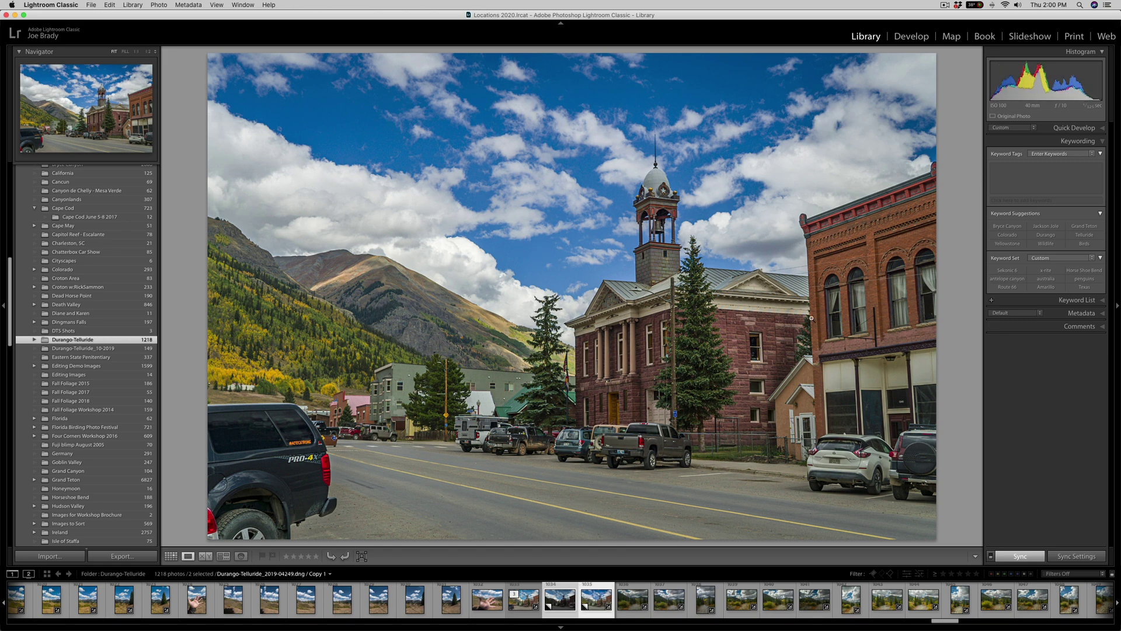
{"action": "left_click", "coordinate": [911, 37]}
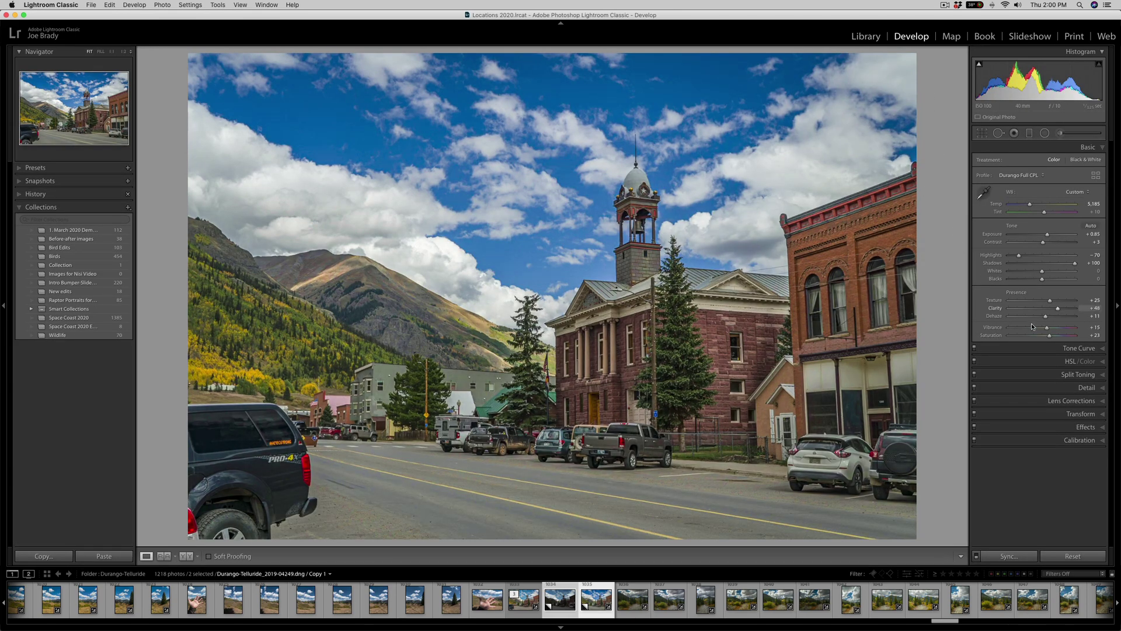
{"action": "left_click", "coordinate": [1070, 362]}
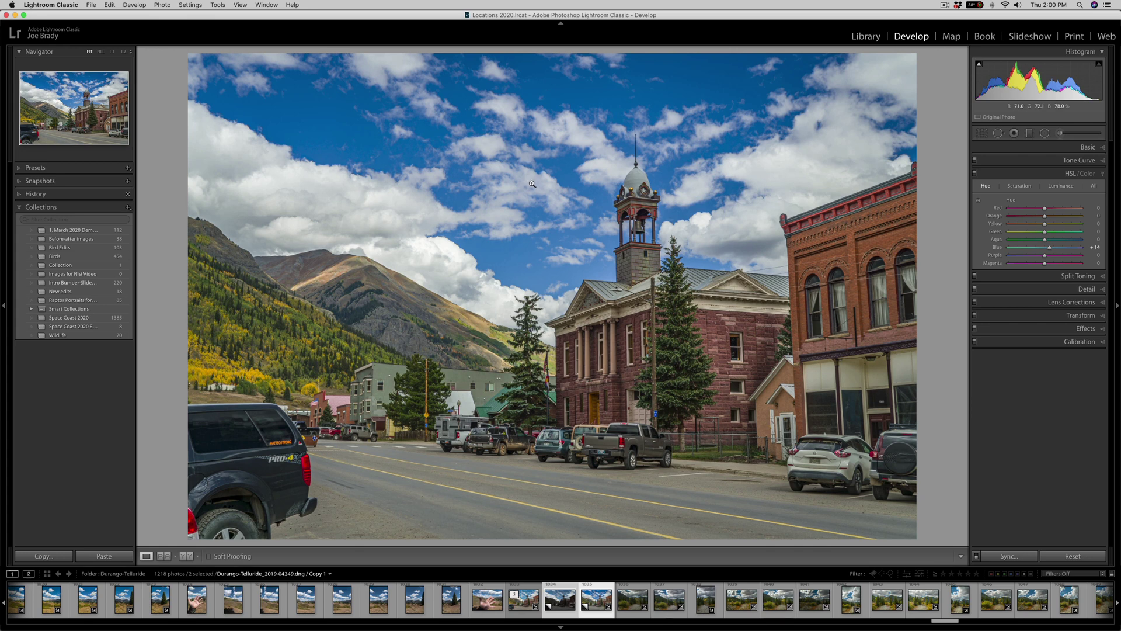
{"action": "left_click", "coordinate": [978, 200]}
{"action": "left_click_drag", "start_coordinate": [567, 153], "coordinate": [567, 188]}
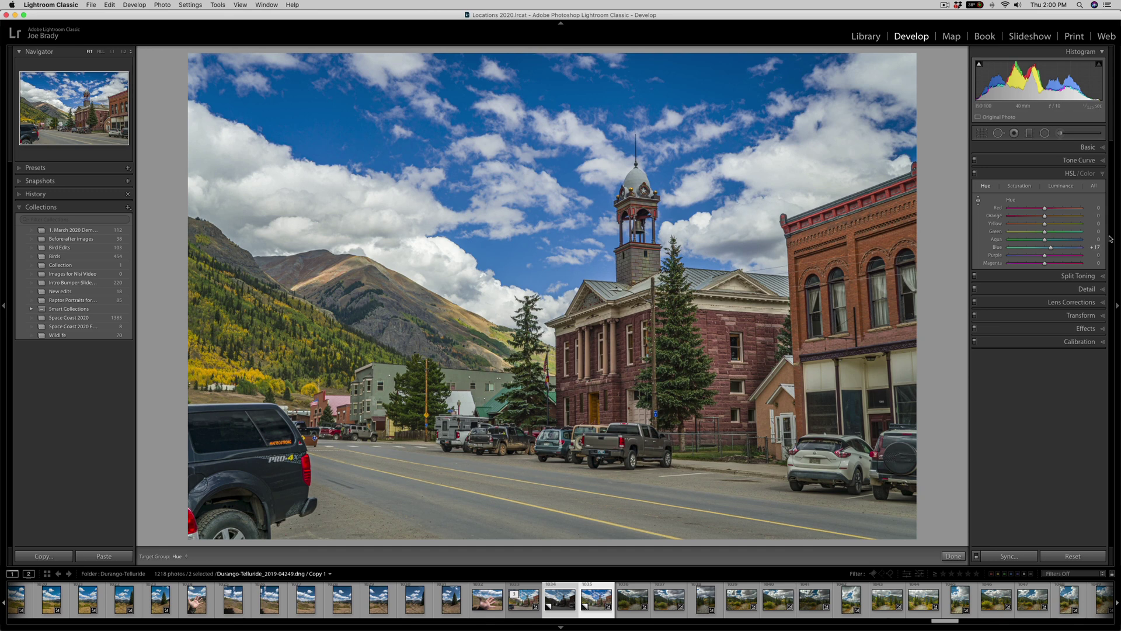
{"action": "left_click", "coordinate": [1060, 185]}
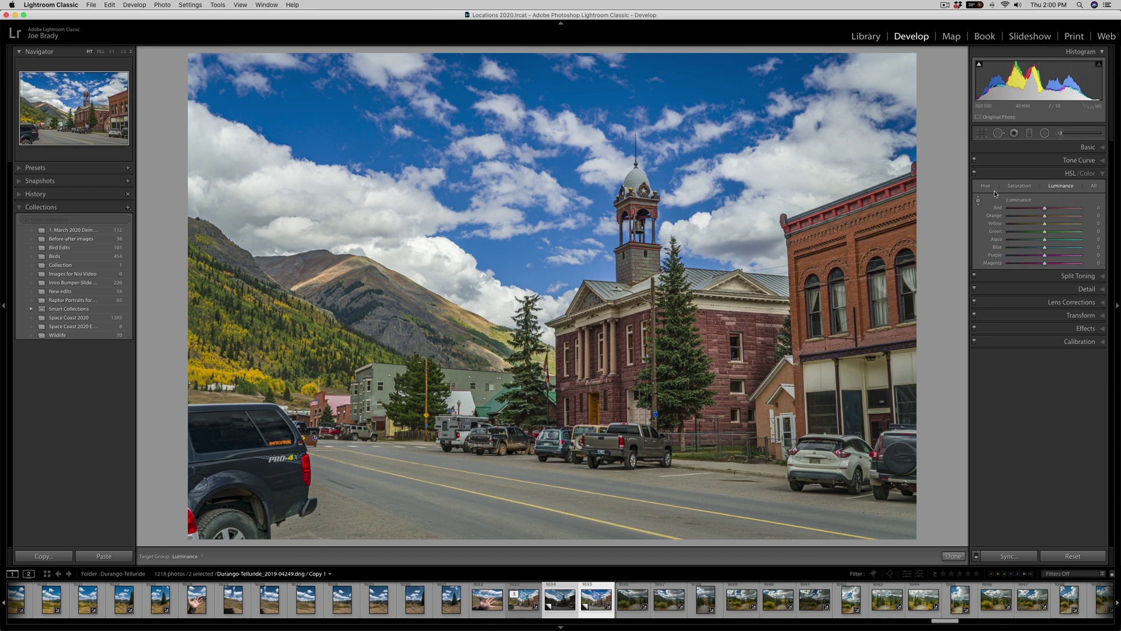
{"action": "left_click_drag", "start_coordinate": [359, 125], "coordinate": [359, 151]}
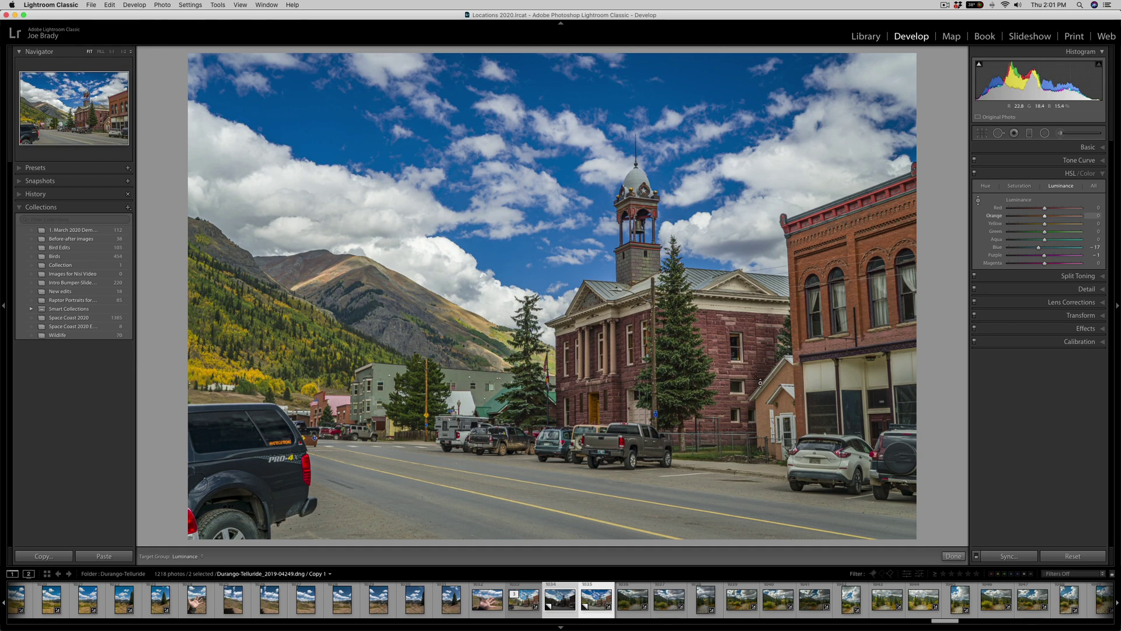
- Compare the developed Copy 1 with the unedited Copy 2 by switching between them
{"action": "key", "text": "super+shift+r"}
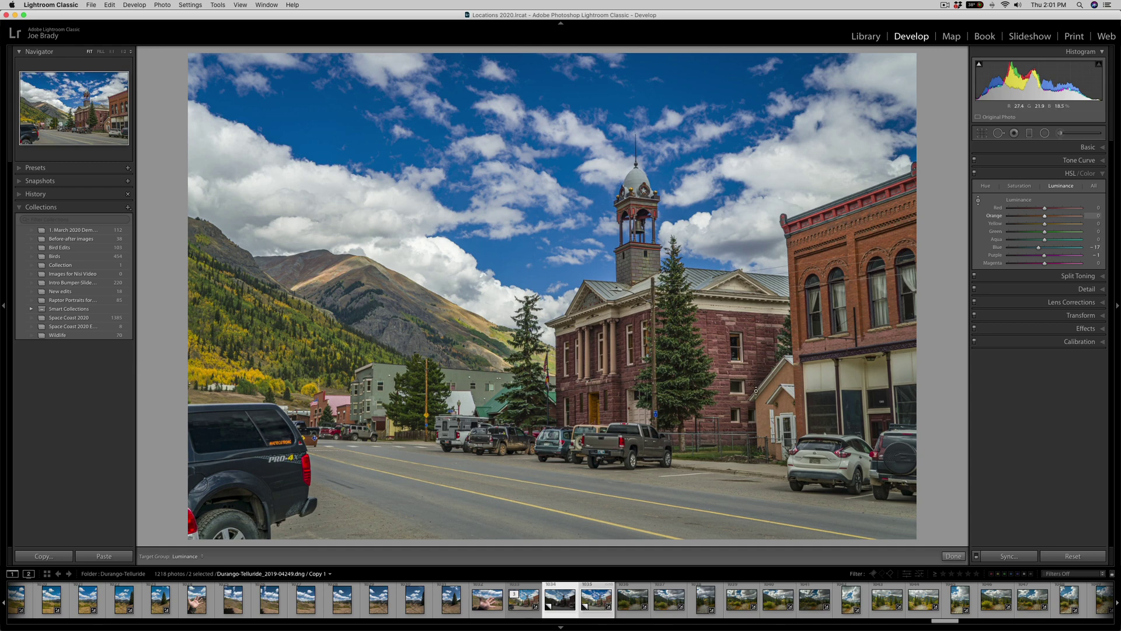
{"action": "key", "text": "Right"}
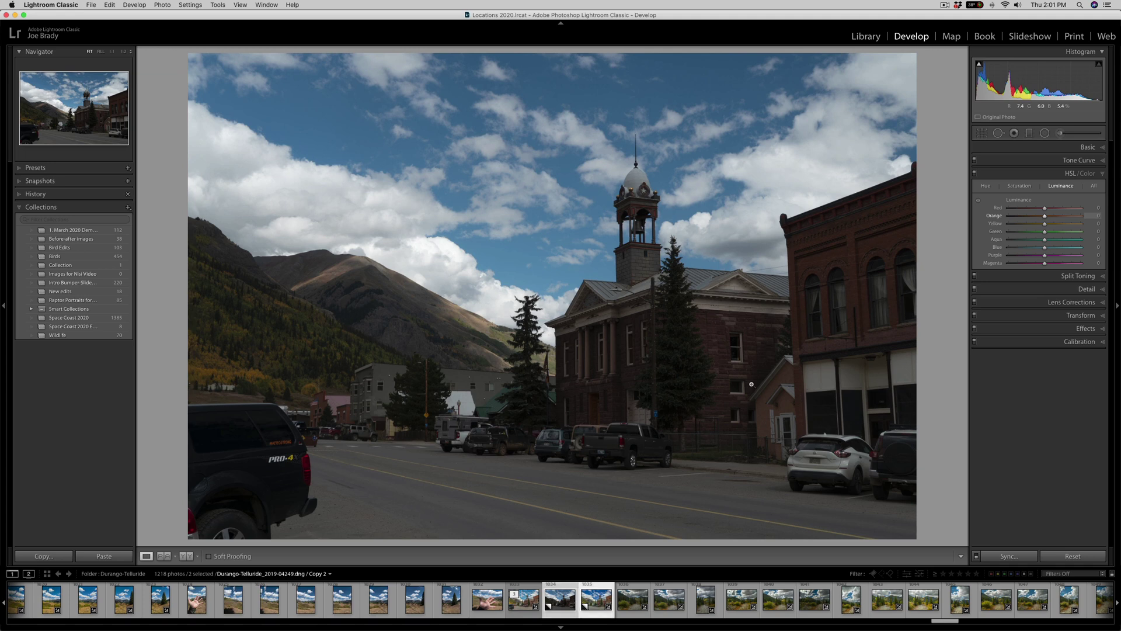
{"action": "key", "text": "Left"}
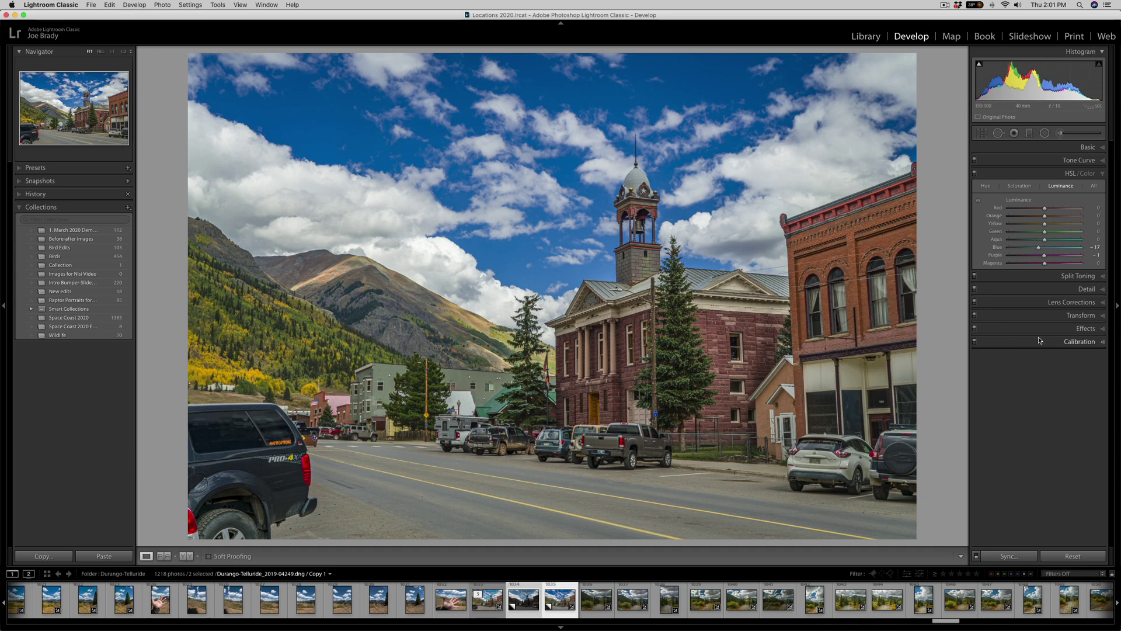
- Straighten the buildings in Copy 1 with a Vertical transform of −16 and Constrain Crop enabled
{"action": "left_click", "coordinate": [1080, 315]}
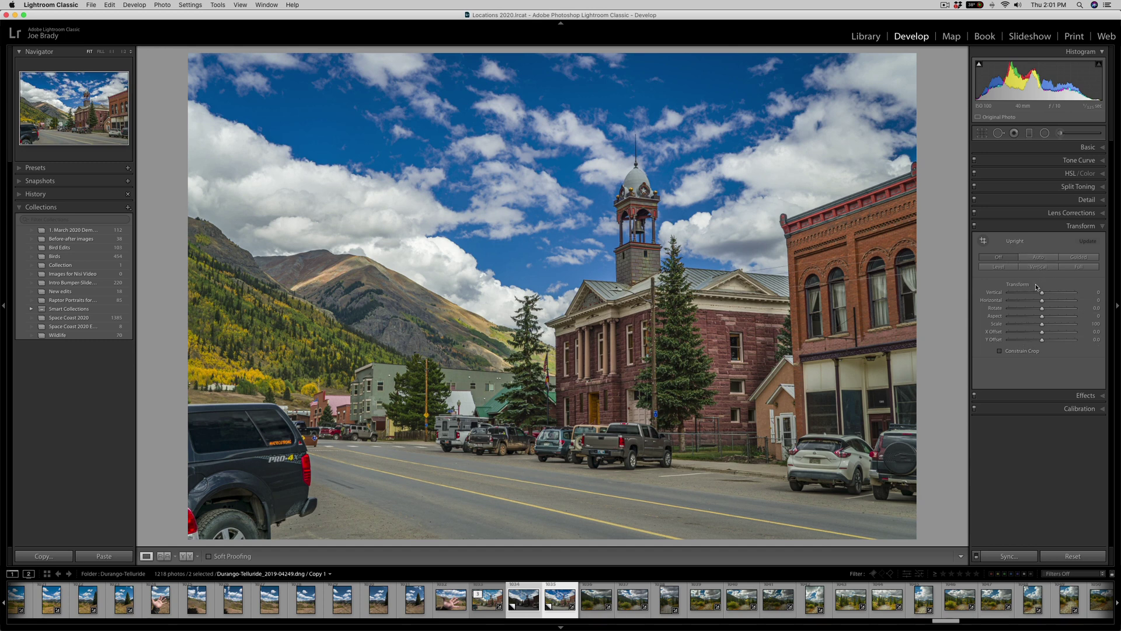
{"action": "left_click_drag", "start_coordinate": [1042, 296], "coordinate": [1043, 296]}
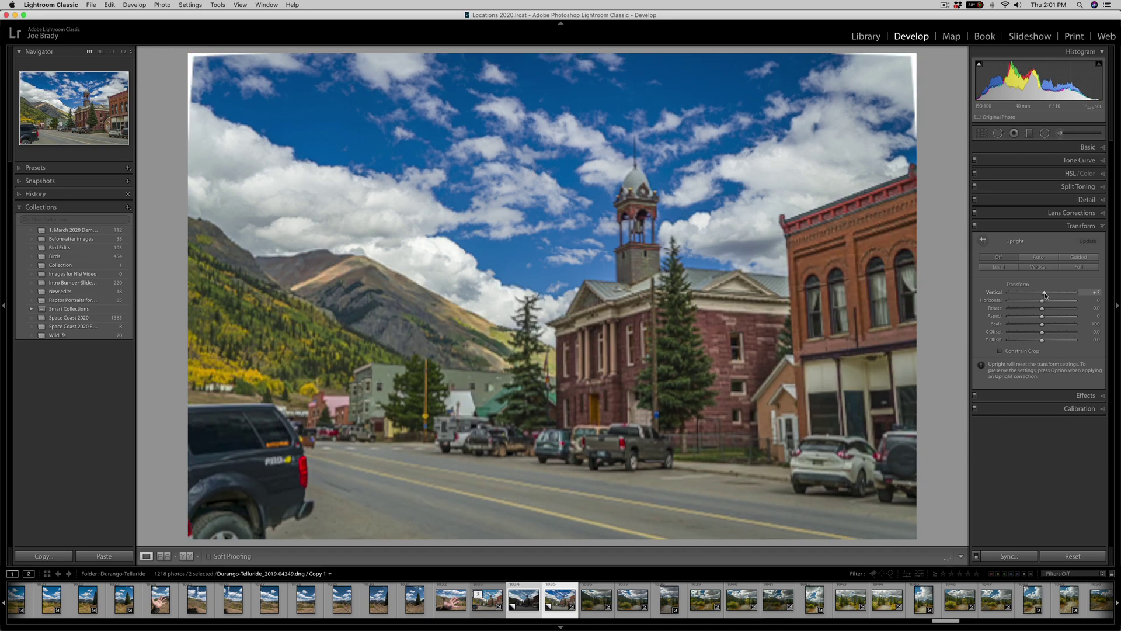
{"action": "left_click_drag", "start_coordinate": [1043, 296], "coordinate": [1039, 296]}
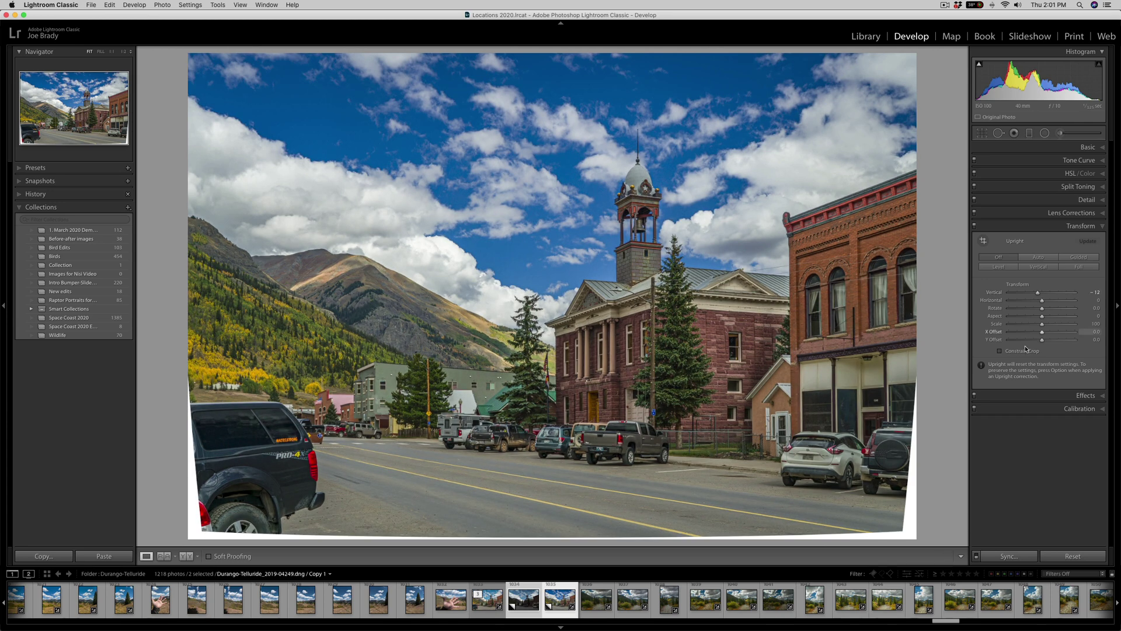
{"action": "left_click", "coordinate": [1000, 351]}
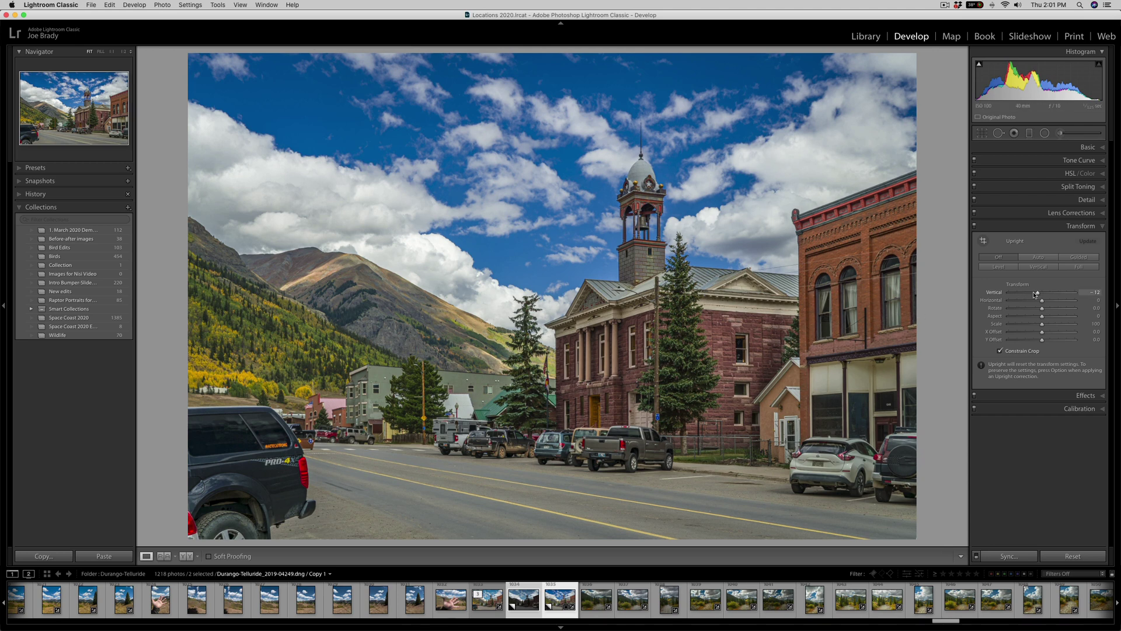
{"action": "left_click_drag", "start_coordinate": [1037, 295], "coordinate": [1036, 296]}
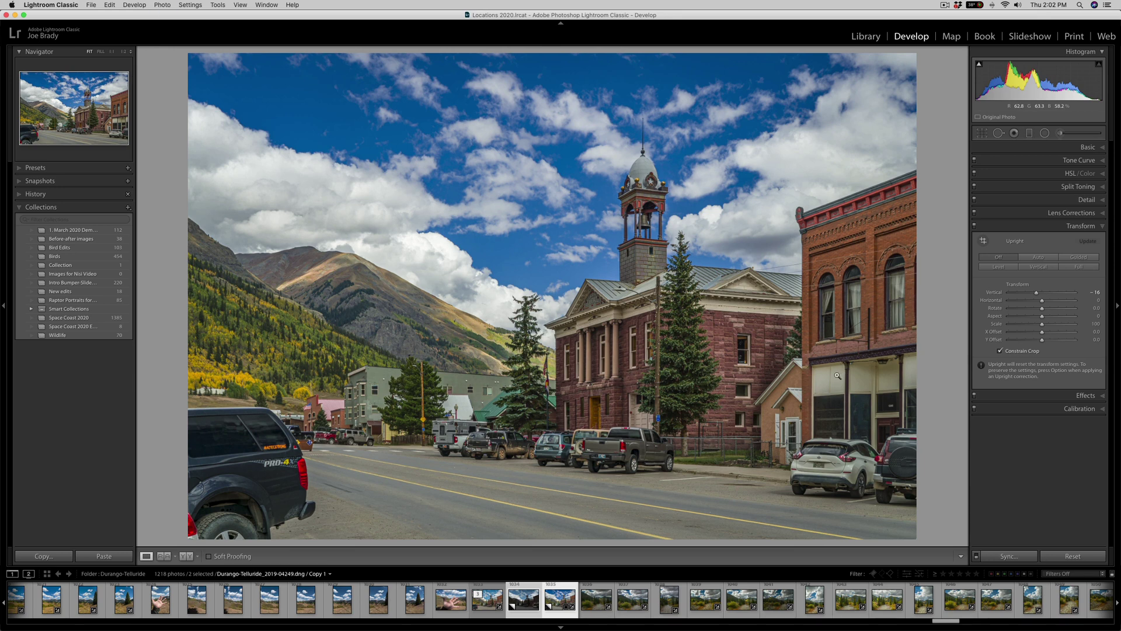
- Make a virtual copy of the perspective-corrected photo, clear its Vertical transform and Constrain Crop, and restore its crop to the As Shot aspect
{"action": "key", "text": "super+apostrophe"}
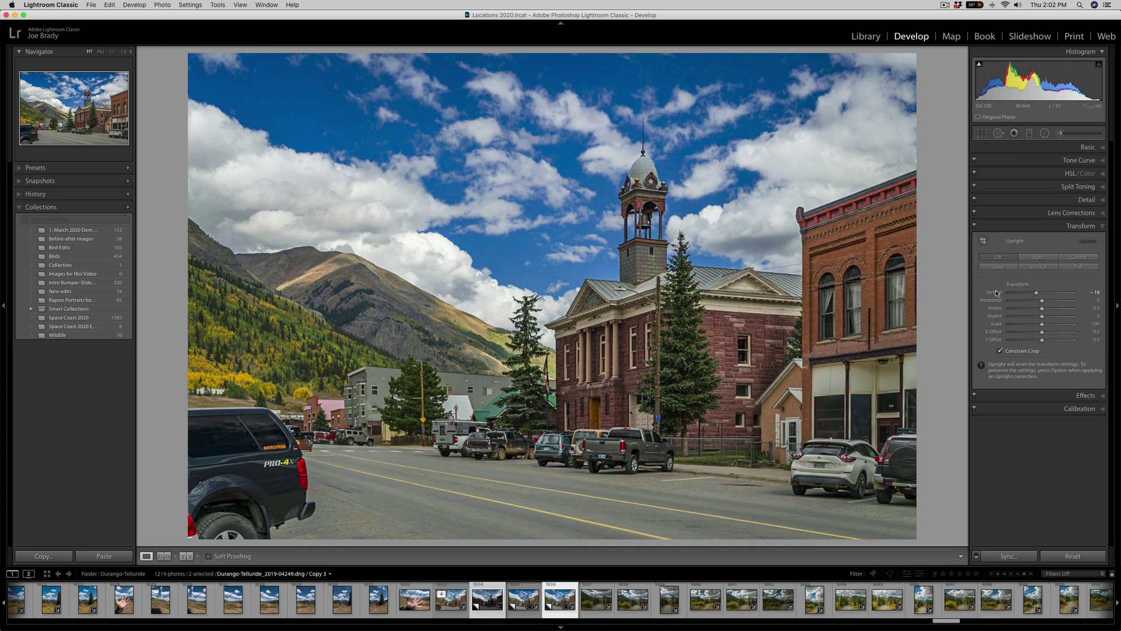
{"action": "double_click", "coordinate": [994, 292]}
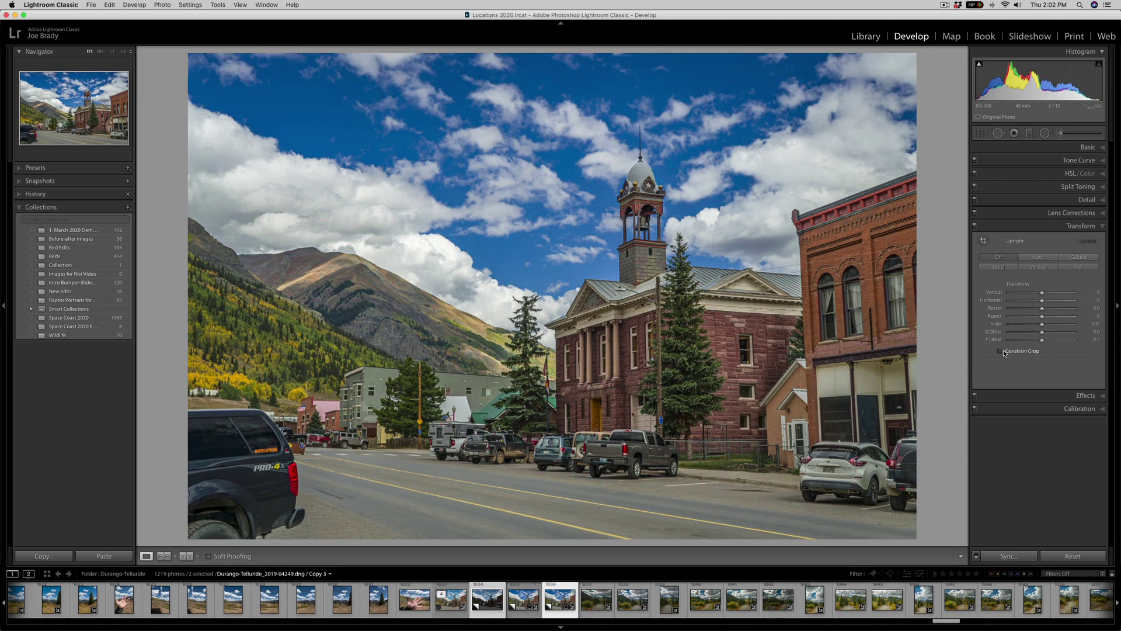
{"action": "left_click", "coordinate": [1086, 149]}
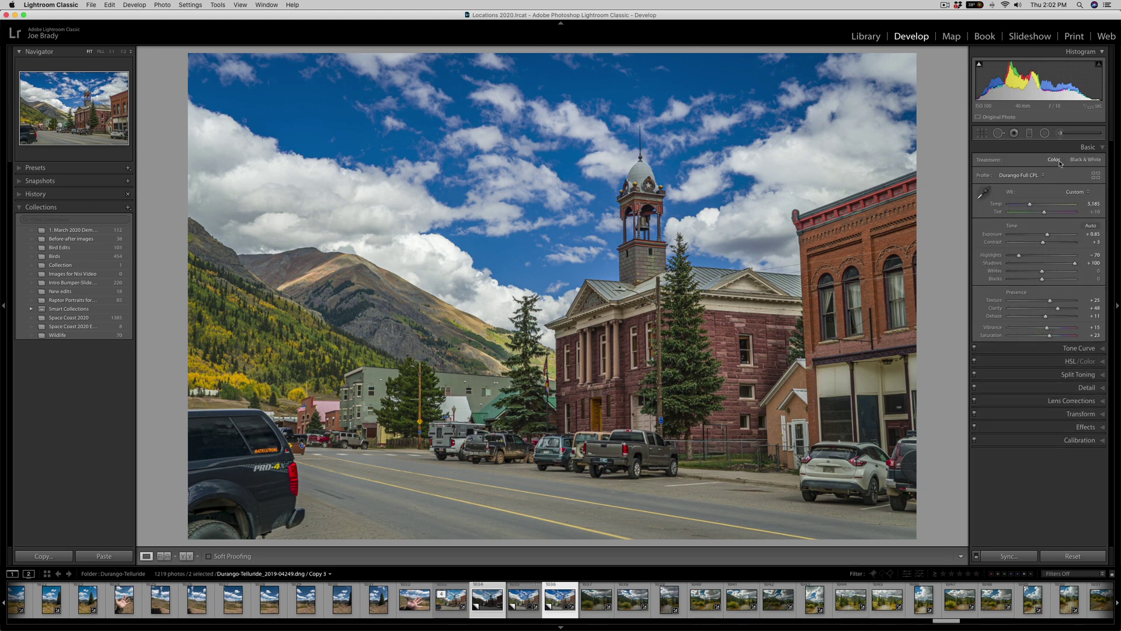
{"action": "left_click", "coordinate": [982, 134]}
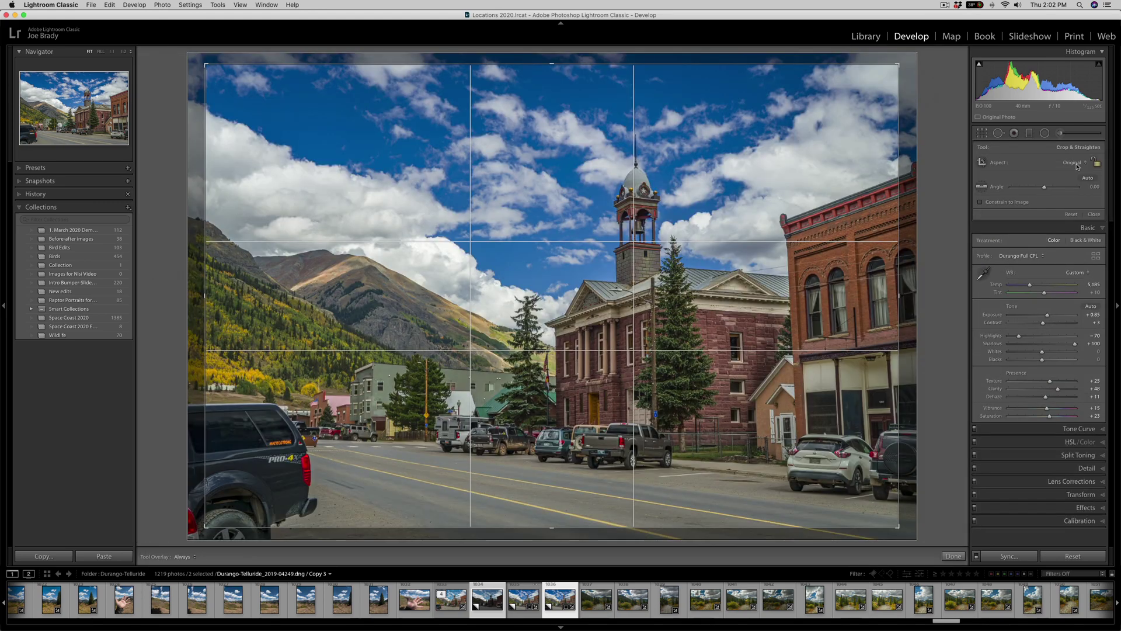
{"action": "left_click", "coordinate": [1077, 163]}
{"action": "left_click", "coordinate": [1068, 156]}
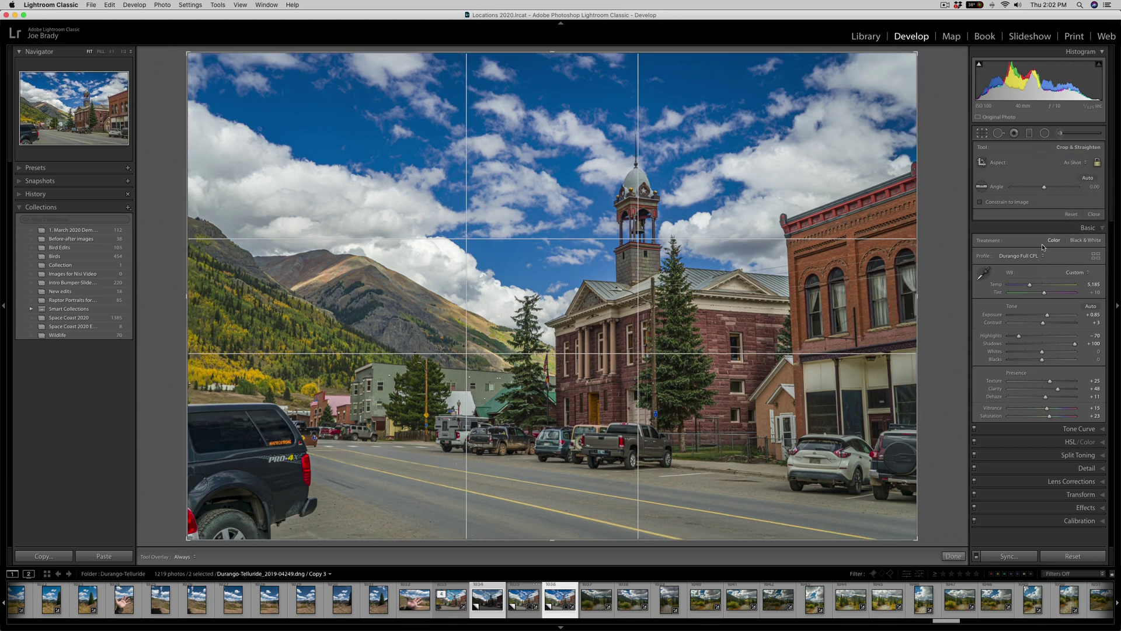
{"action": "left_click", "coordinate": [953, 557]}
- Apply the Auto Upright perspective correction to the new virtual copy
{"action": "left_click", "coordinate": [1078, 416]}
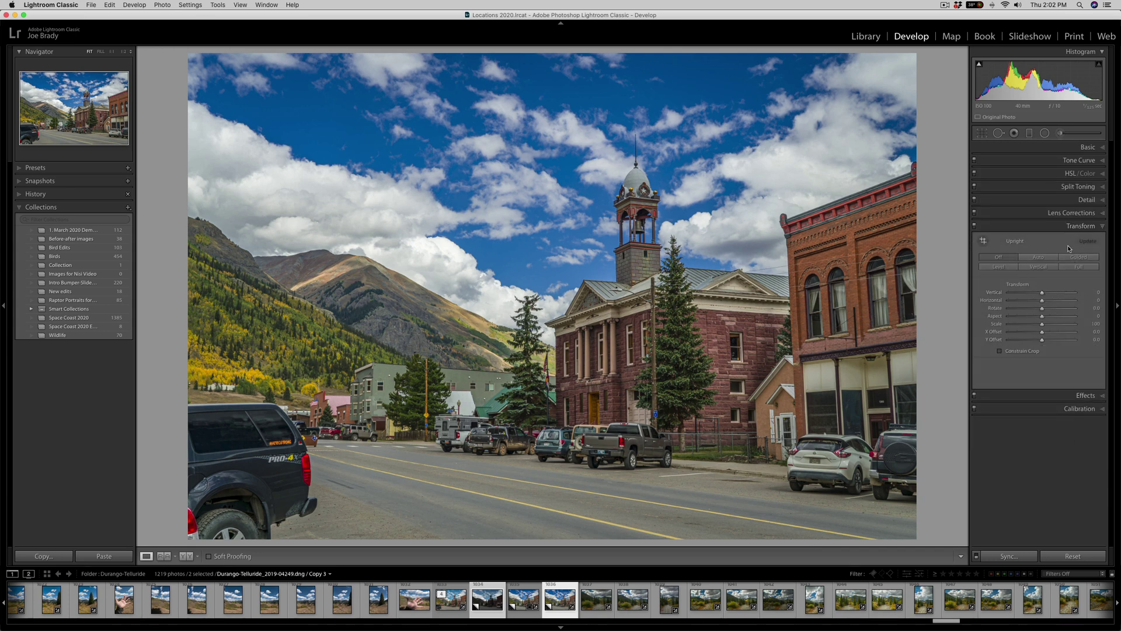
{"action": "left_click", "coordinate": [1041, 259]}
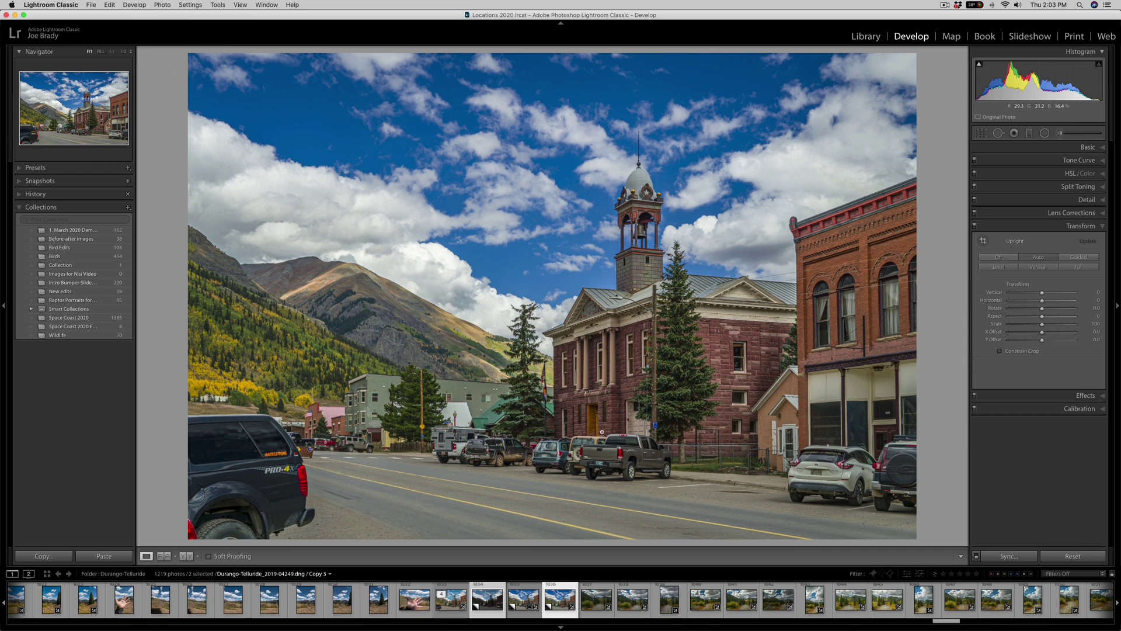
- Crop the photo with the aspect unlocked, cutting off most of the black SUV and trimming the sky and the brick-building side
{"action": "left_click", "coordinate": [983, 133]}
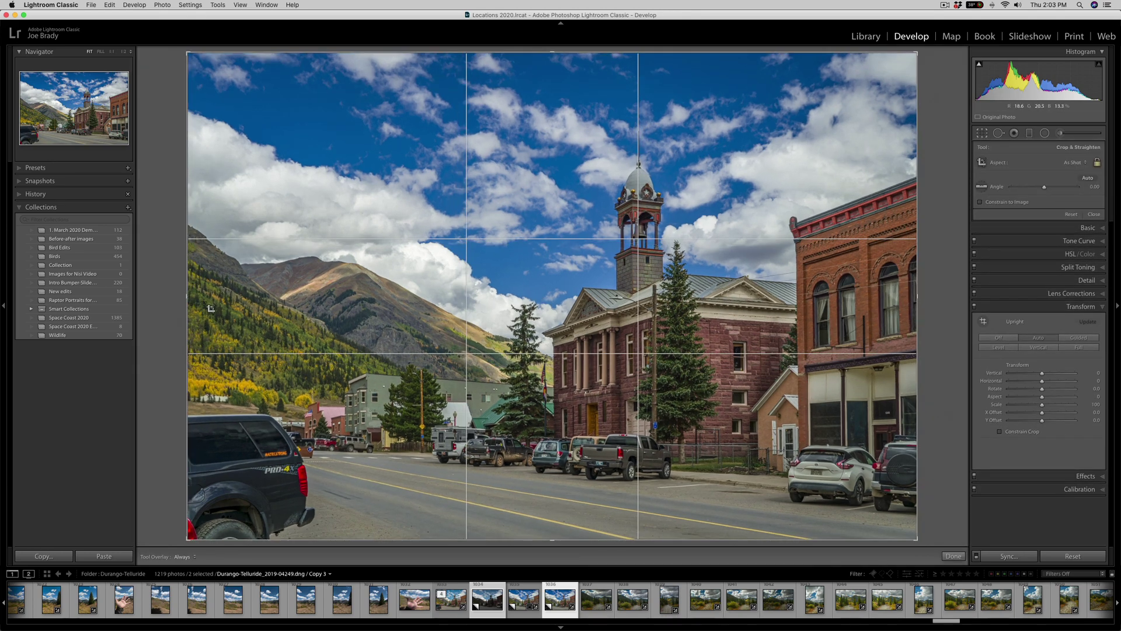
{"action": "left_click_drag", "start_coordinate": [187, 295], "coordinate": [214, 295]}
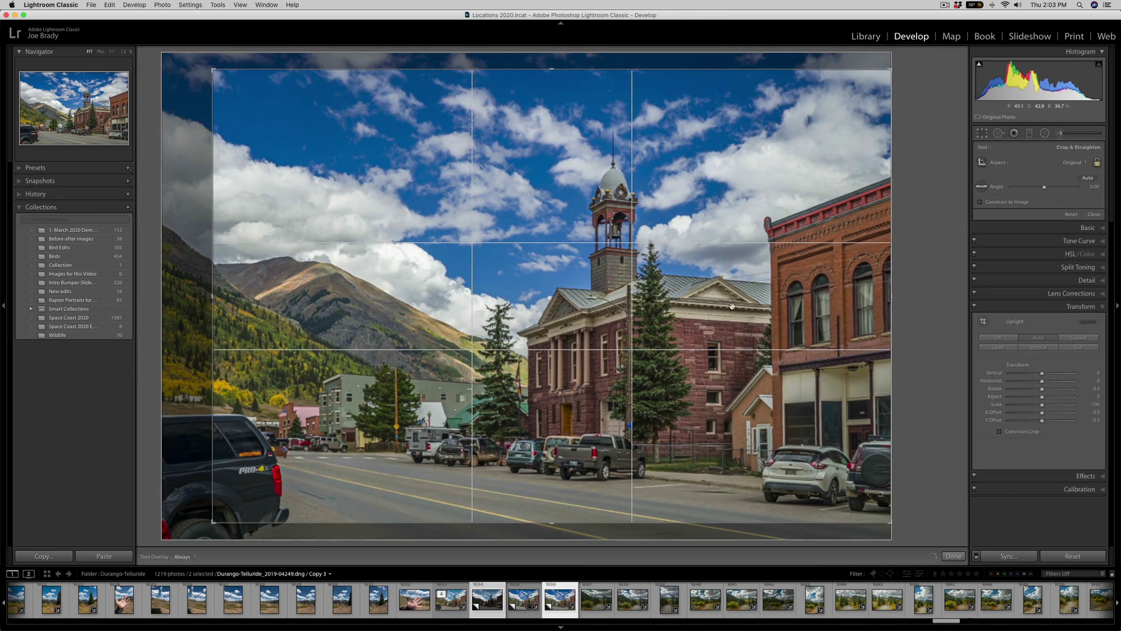
{"action": "left_click", "coordinate": [1097, 163]}
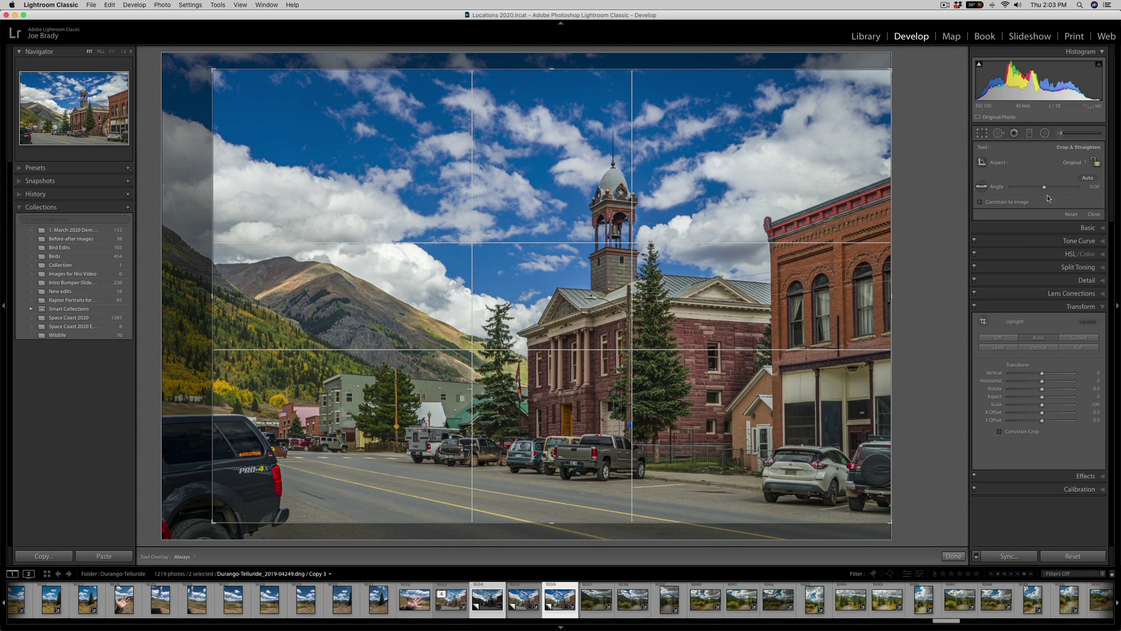
{"action": "left_click_drag", "start_coordinate": [215, 299], "coordinate": [251, 303]}
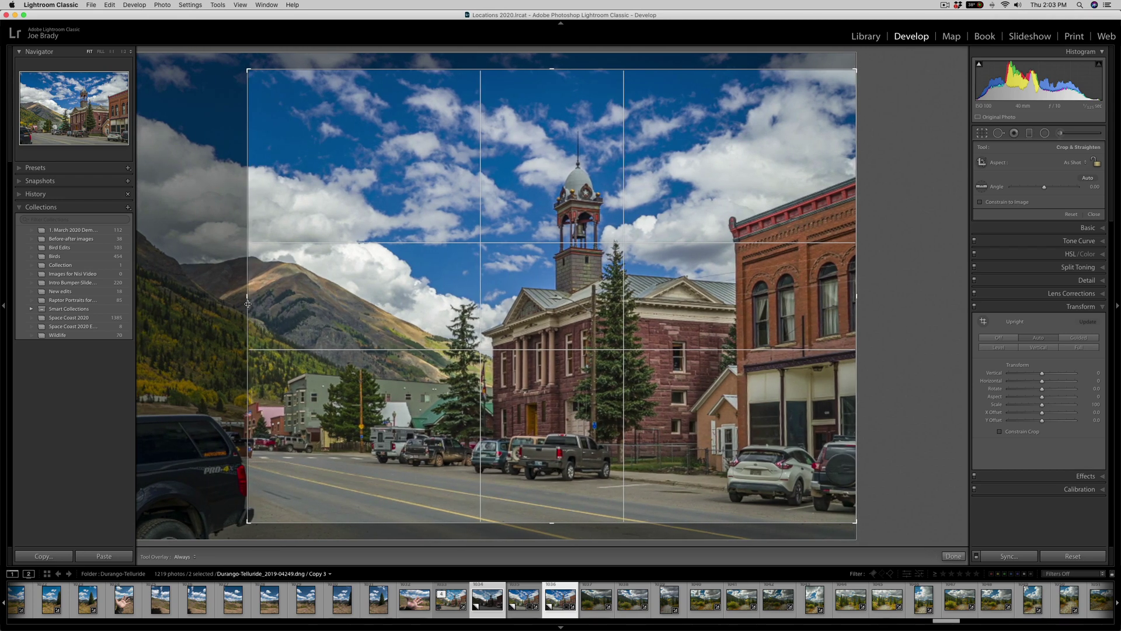
{"action": "left_click_drag", "start_coordinate": [552, 523], "coordinate": [551, 529]}
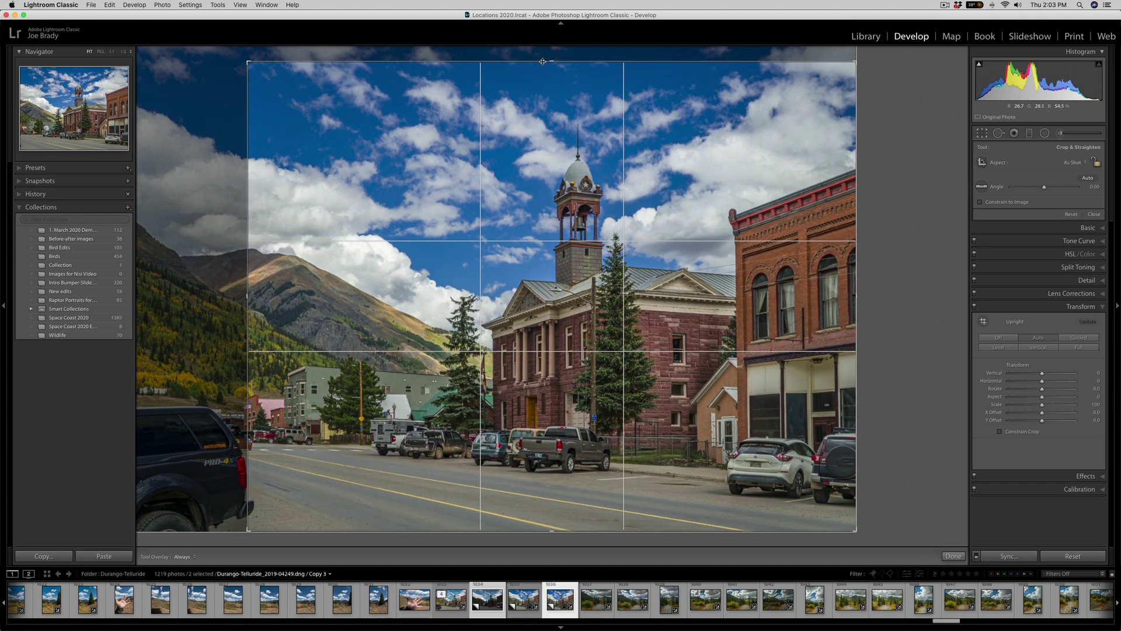
{"action": "left_click_drag", "start_coordinate": [554, 62], "coordinate": [555, 79]}
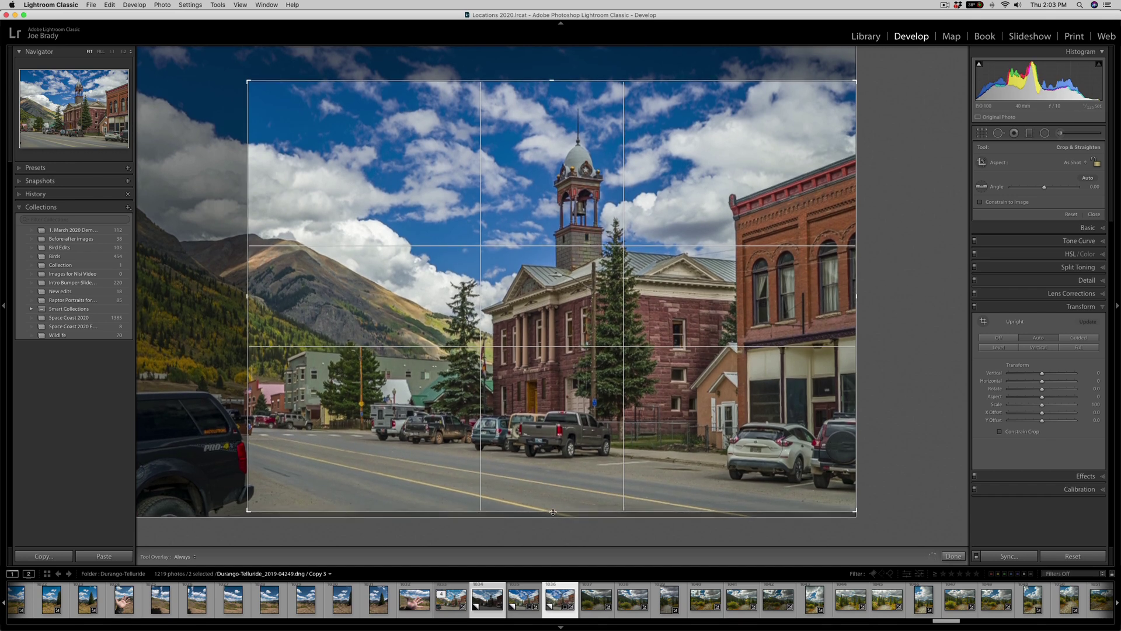
{"action": "left_click_drag", "start_coordinate": [856, 296], "coordinate": [850, 296]}
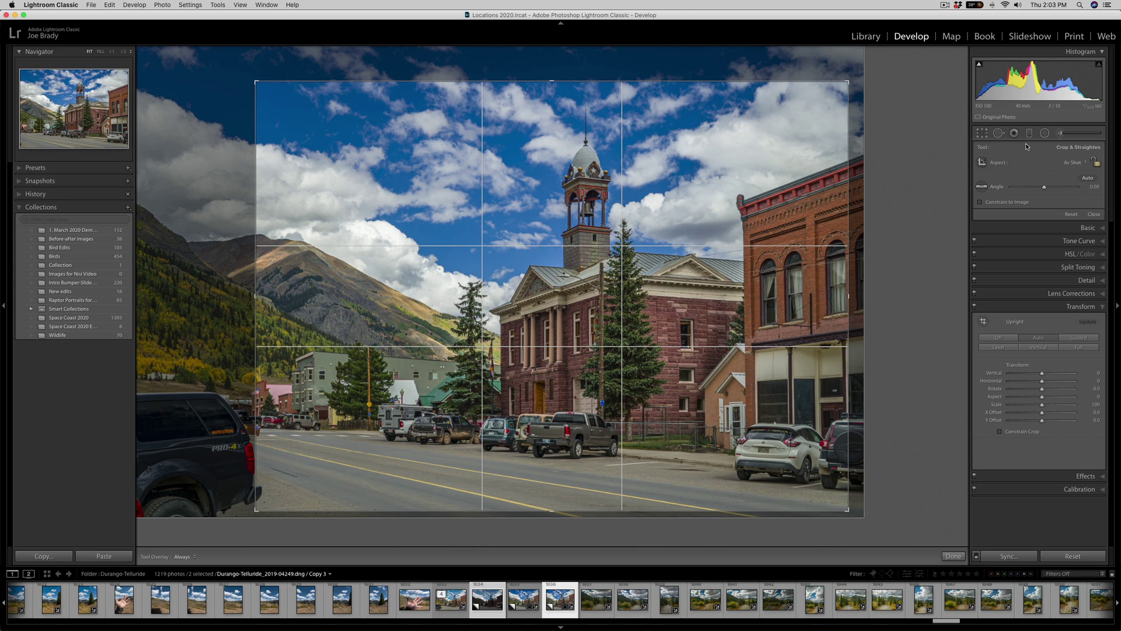
- Set the crop aspect to 4 x 5 / 8 x 10, enlarge the frame around the courthouse, and apply the crop
{"action": "left_click", "coordinate": [1072, 165]}
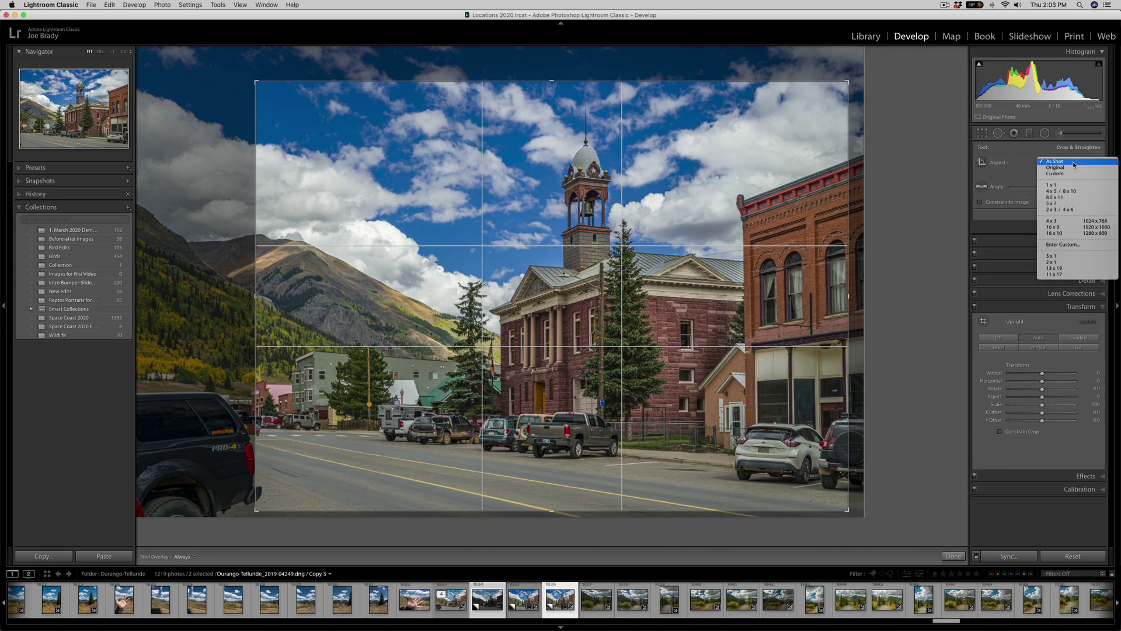
{"action": "left_click", "coordinate": [1071, 192]}
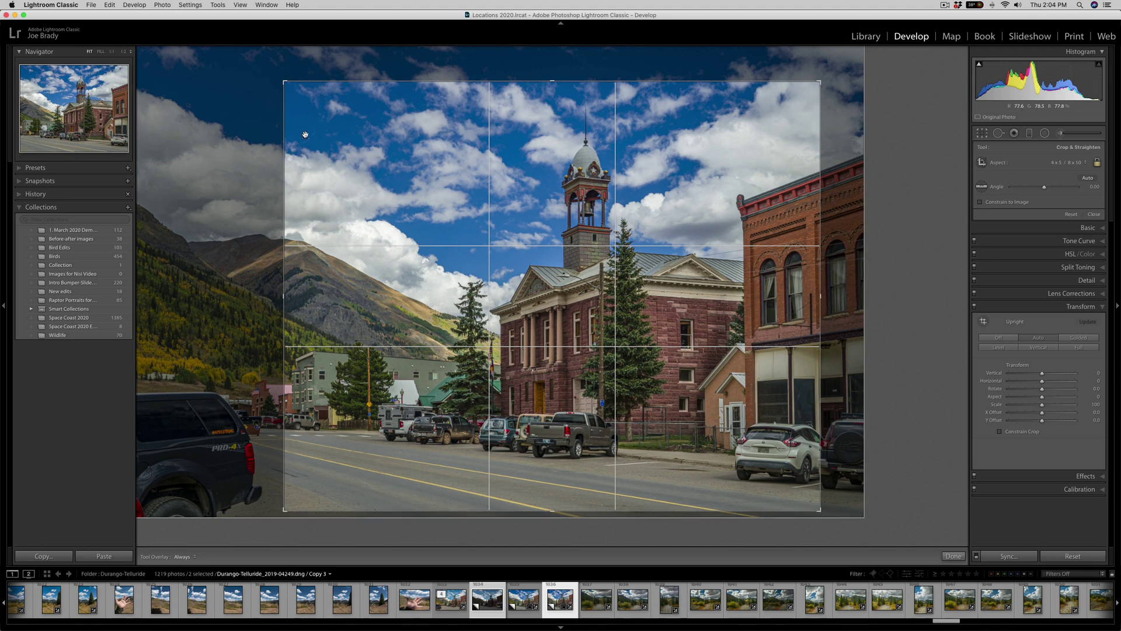
{"action": "left_click_drag", "start_coordinate": [286, 274], "coordinate": [378, 293]}
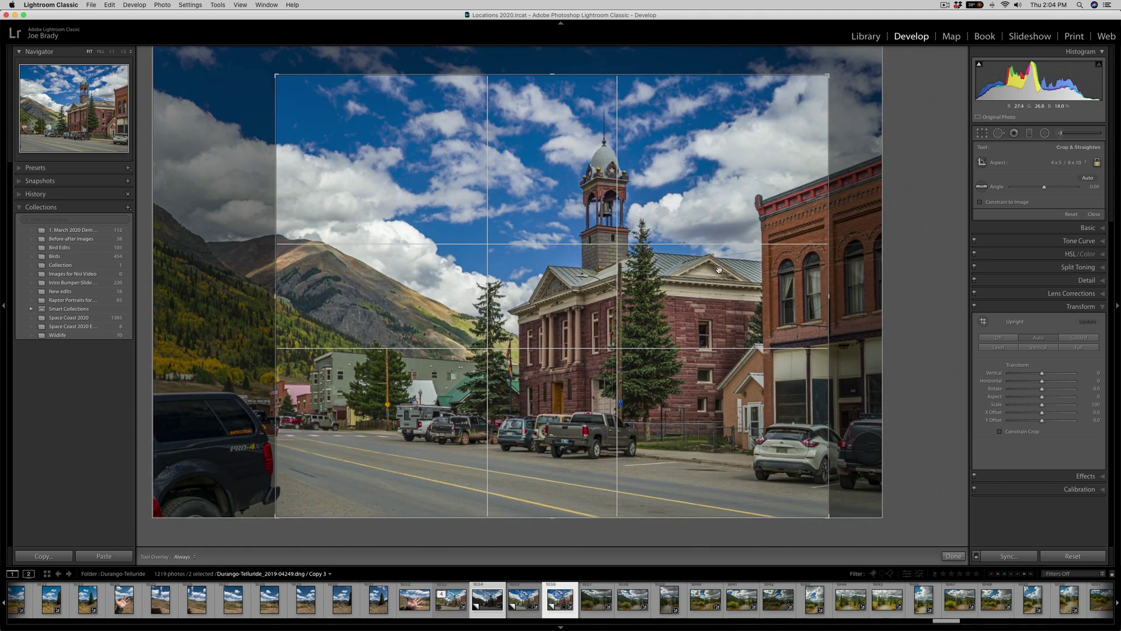
{"action": "left_click_drag", "start_coordinate": [828, 74], "coordinate": [839, 69]}
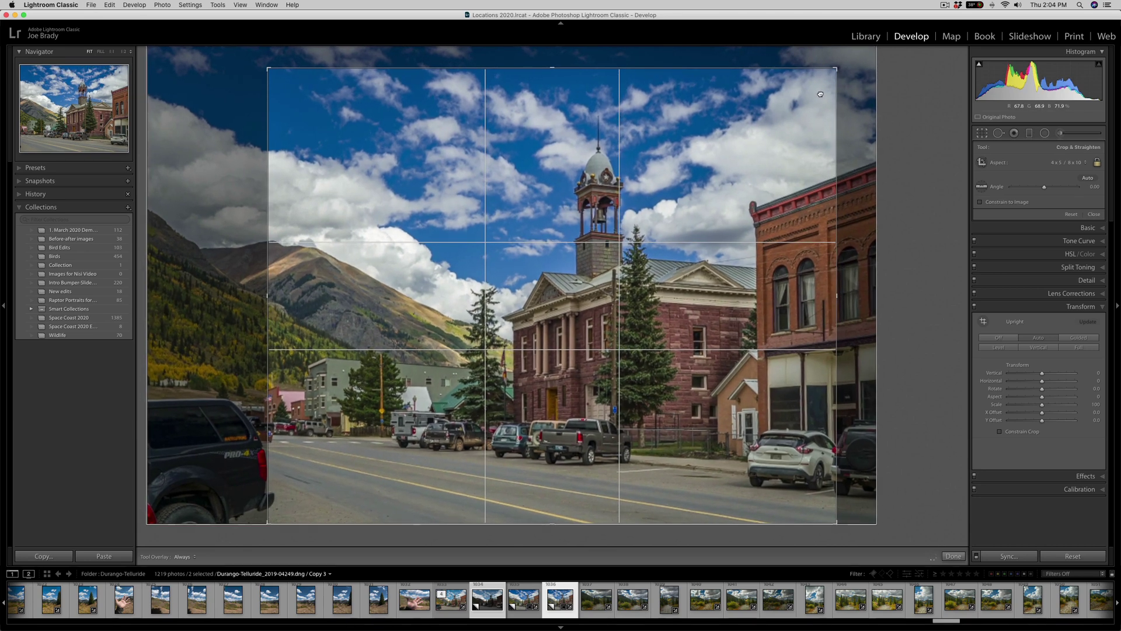
{"action": "key", "text": "Return"}
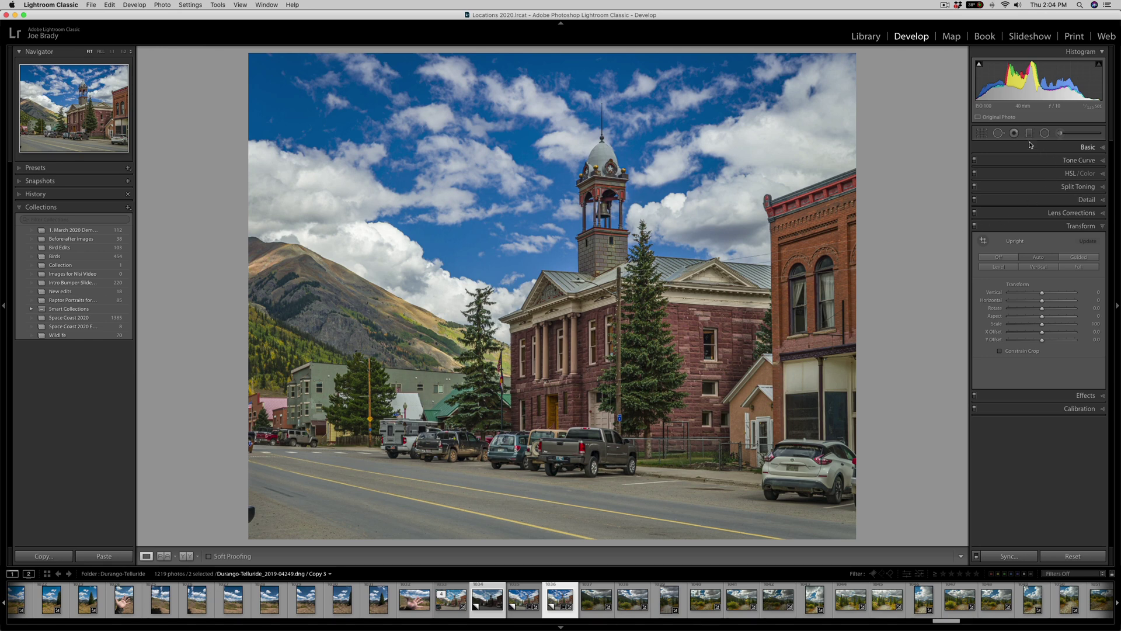
- Remove the dark SUV remnant at the road's left edge with Spot Removal in Clone mode, discarding the Heal attempt
{"action": "left_click", "coordinate": [998, 132]}
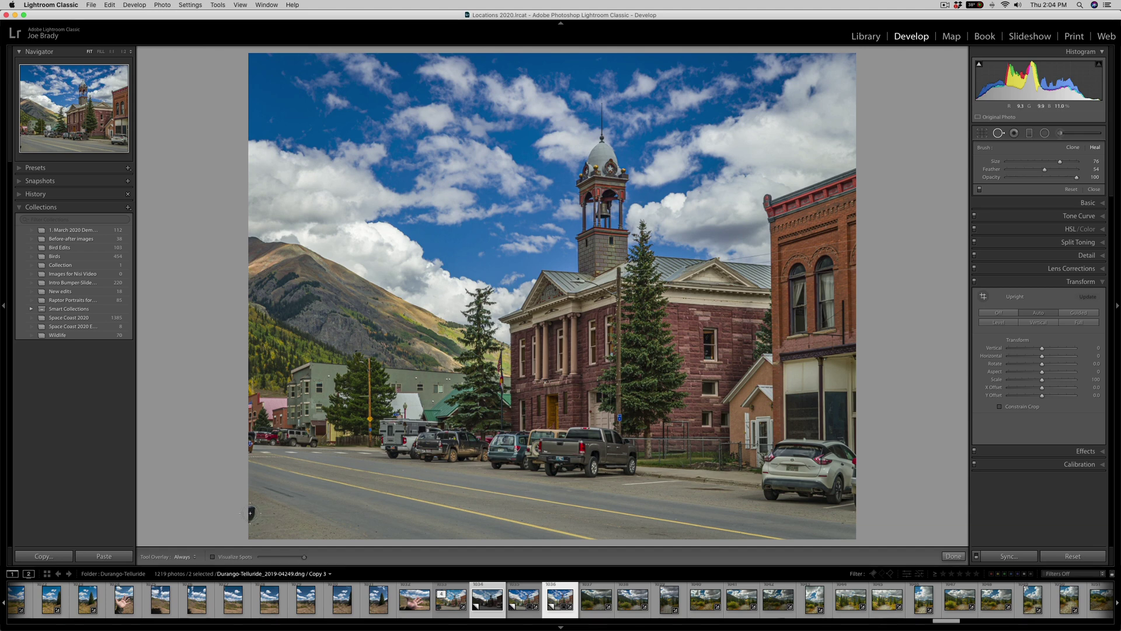
{"action": "left_click", "coordinate": [250, 512]}
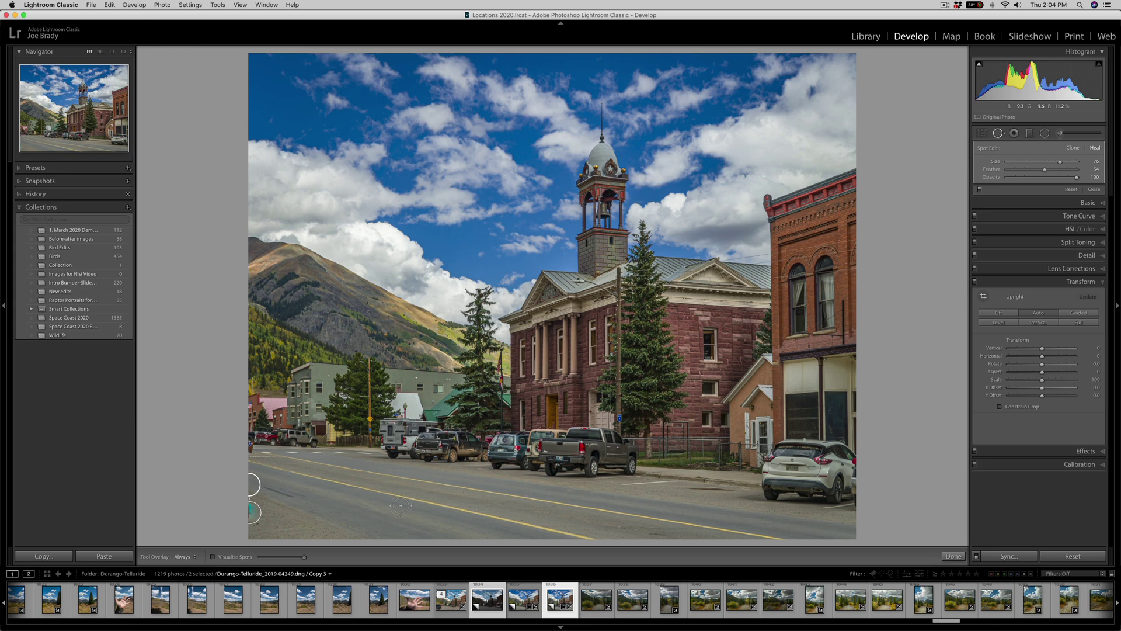
{"action": "key", "text": "super+z"}
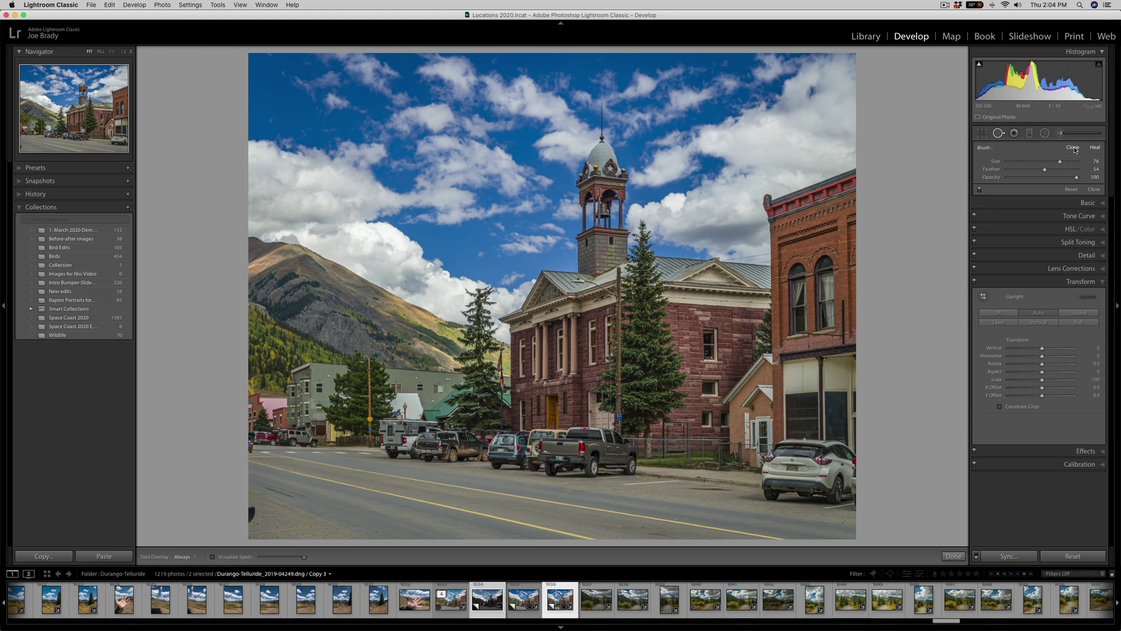
{"action": "left_click", "coordinate": [1074, 149]}
{"action": "left_click", "coordinate": [251, 514]}
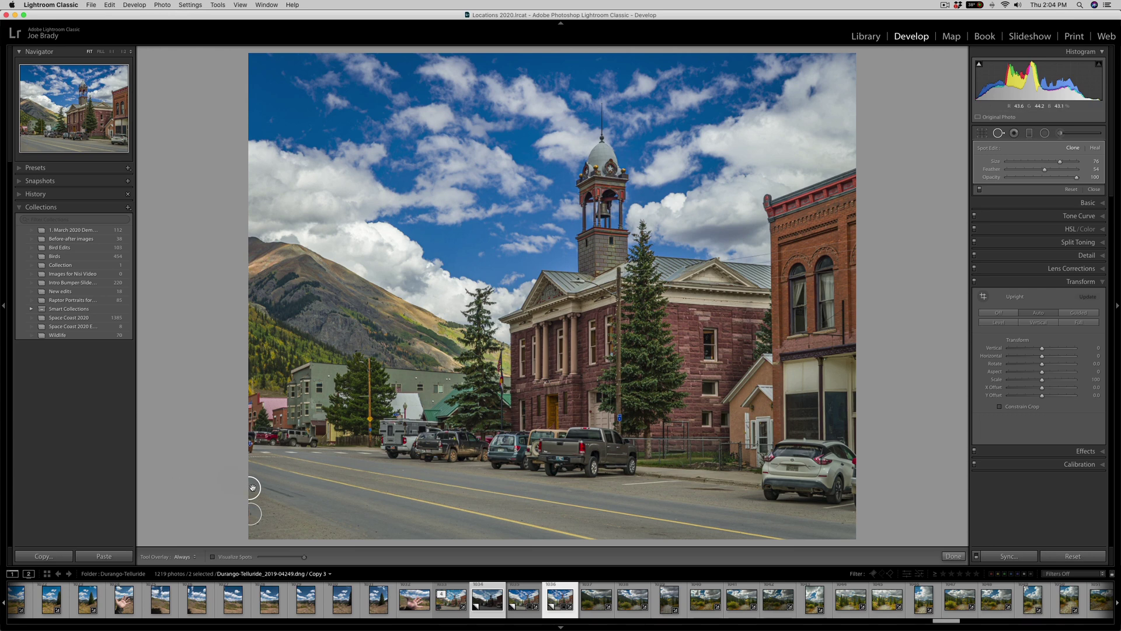
{"action": "key", "text": "Delete"}
{"action": "left_click", "coordinate": [281, 531]}
{"action": "key", "text": "Delete"}
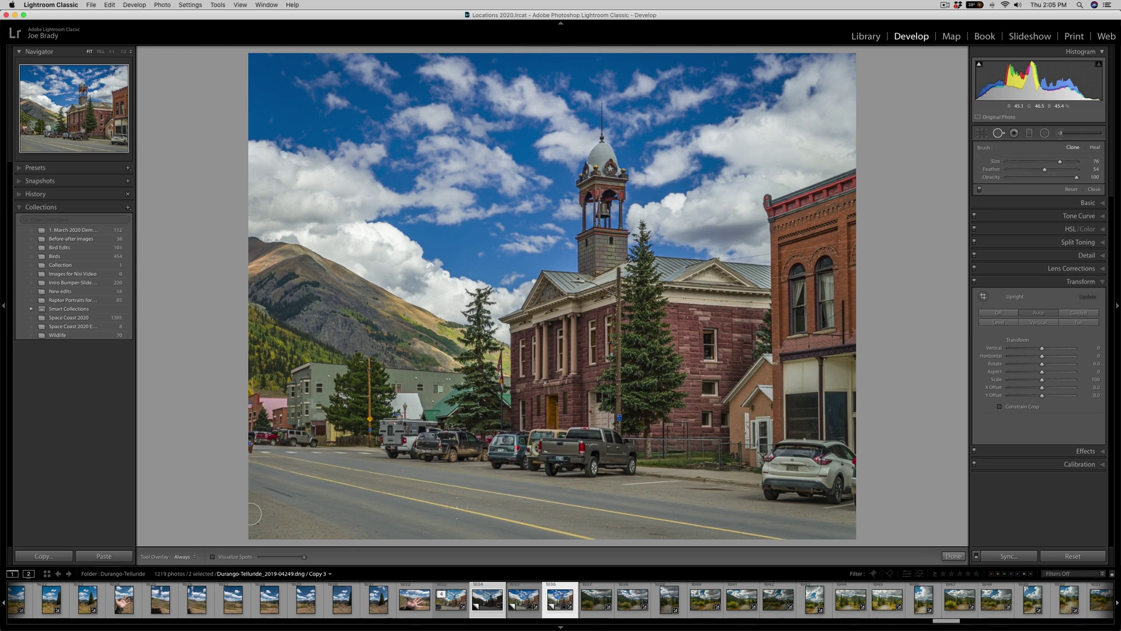
{"action": "left_click", "coordinate": [953, 556]}
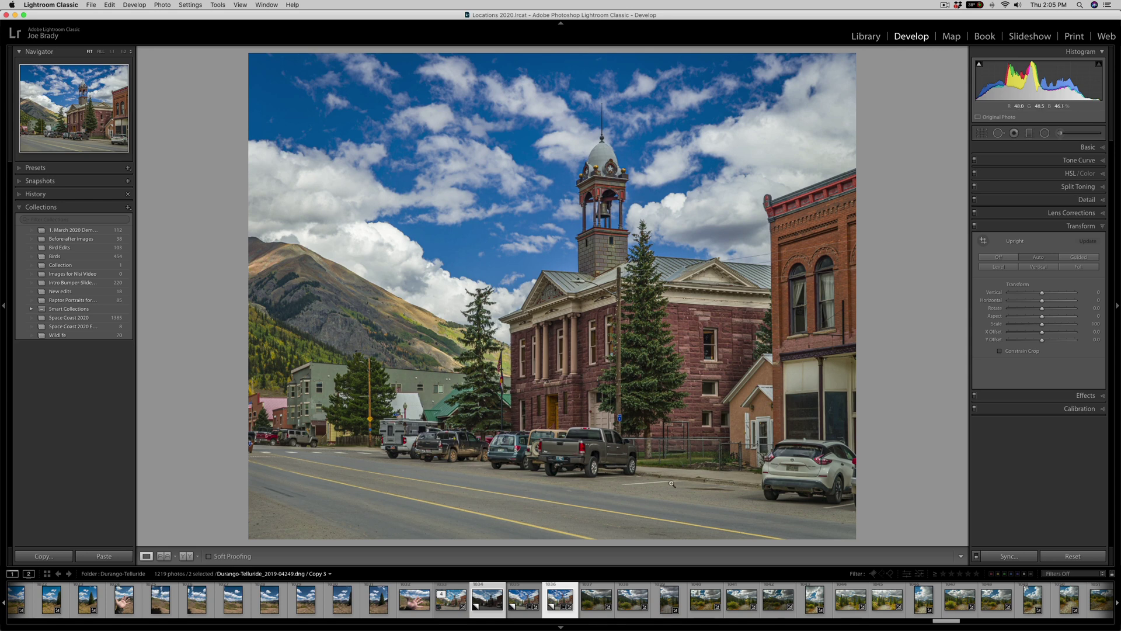
- Darken the photo's corners with a Highlight Priority post-crop vignette Amount of −17
{"action": "left_click", "coordinate": [1083, 395]}
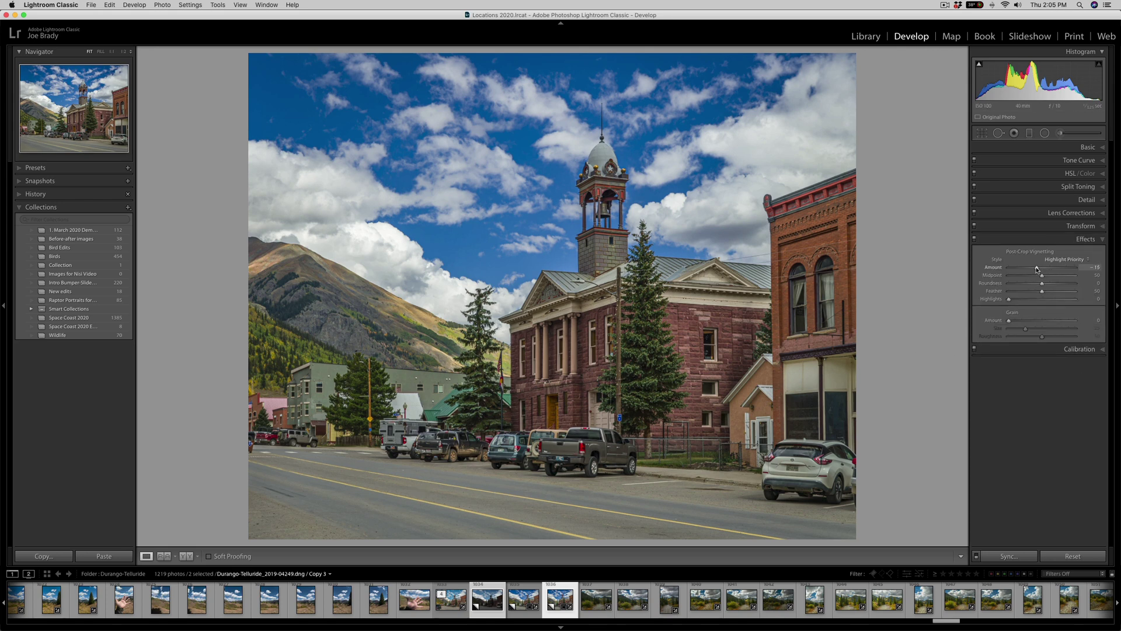
{"action": "left_click_drag", "start_coordinate": [1037, 270], "coordinate": [1036, 269]}
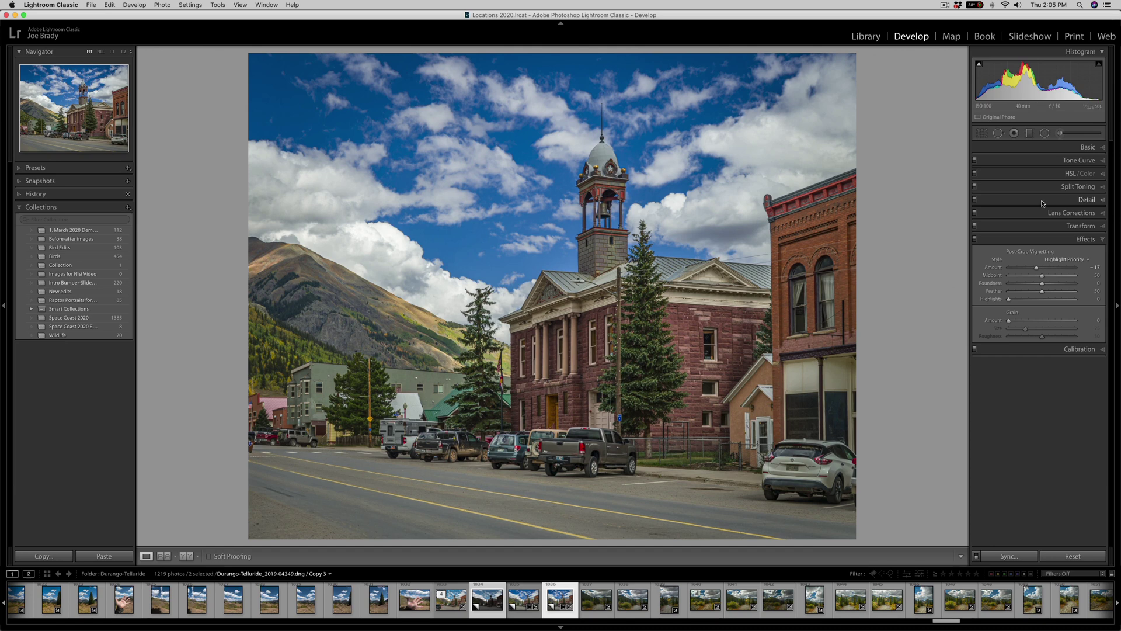
- Draw a wide radial filter centred on the courthouse facade, show its mask overlay, and invert it to affect the inside
{"action": "left_click", "coordinate": [1045, 134]}
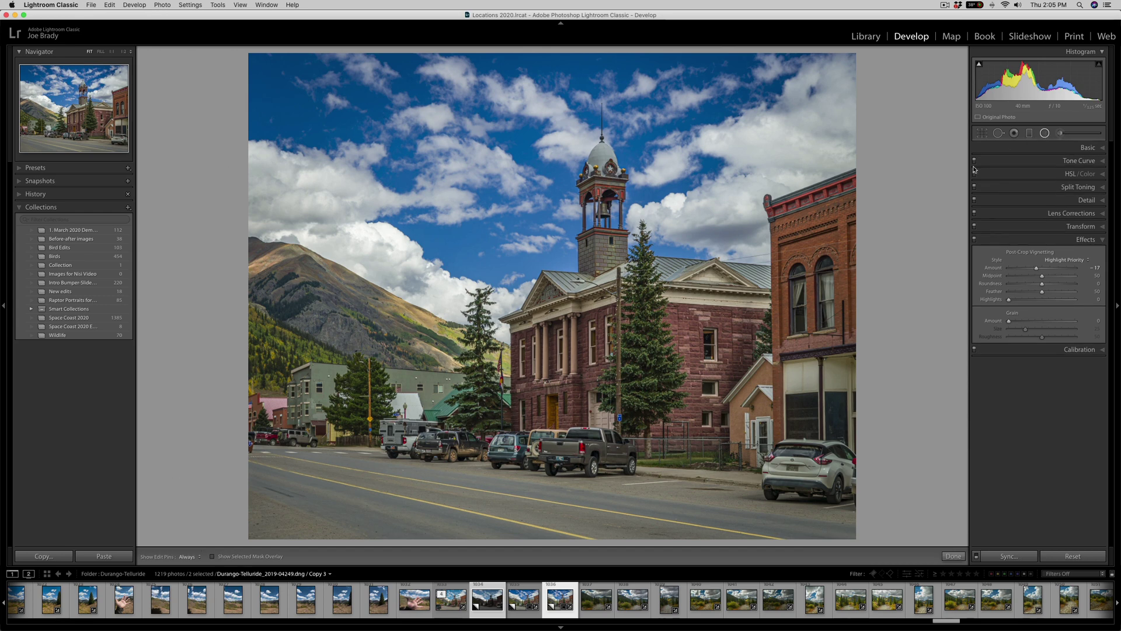
{"action": "left_click_drag", "start_coordinate": [577, 309], "coordinate": [851, 467]}
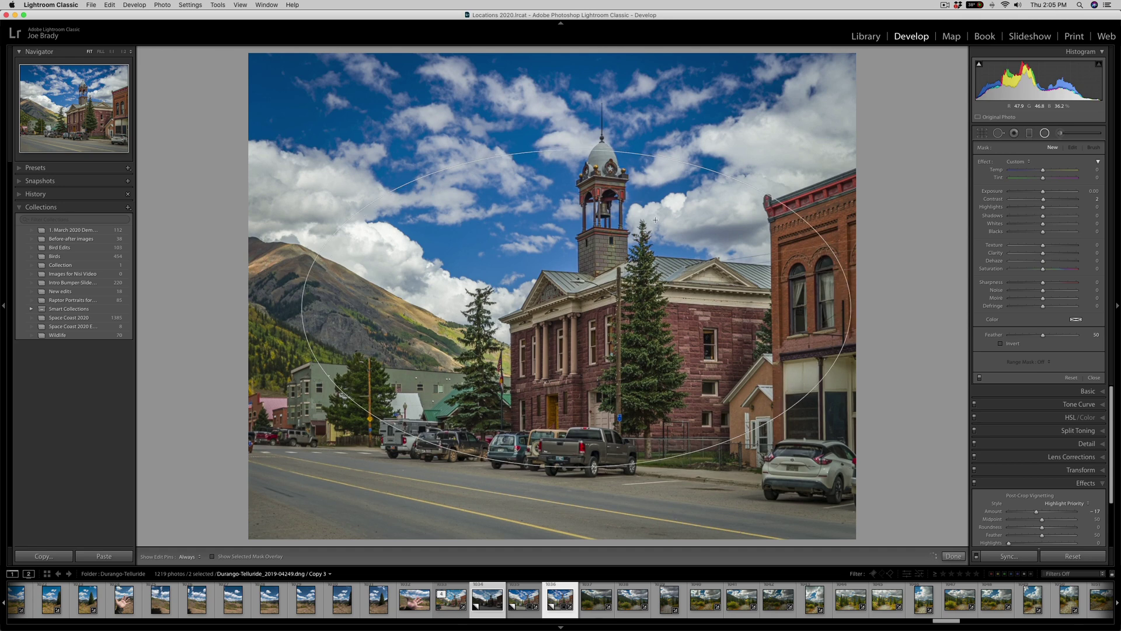
{"action": "left_click_drag", "start_coordinate": [655, 220], "coordinate": [654, 218]}
{"action": "left_click_drag", "start_coordinate": [606, 295], "coordinate": [605, 327]}
{"action": "left_click_drag", "start_coordinate": [575, 181], "coordinate": [575, 209]}
{"action": "left_click_drag", "start_coordinate": [575, 338], "coordinate": [576, 362]}
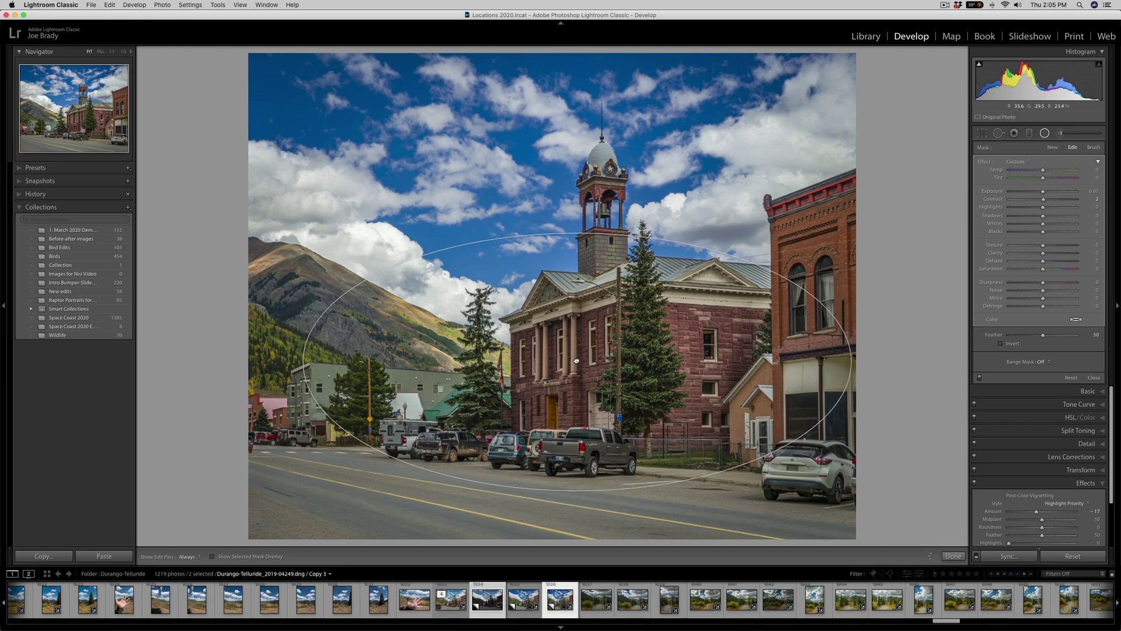
{"action": "left_click_drag", "start_coordinate": [850, 361], "coordinate": [813, 361]}
{"action": "left_click_drag", "start_coordinate": [714, 364], "coordinate": [693, 364]}
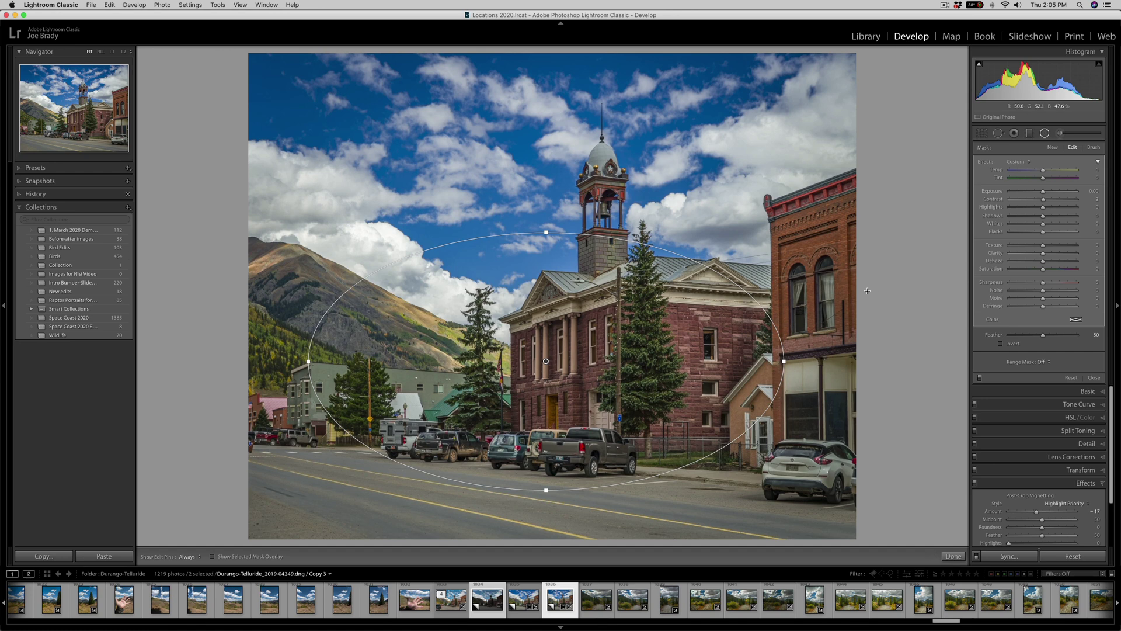
{"action": "left_click", "coordinate": [212, 557]}
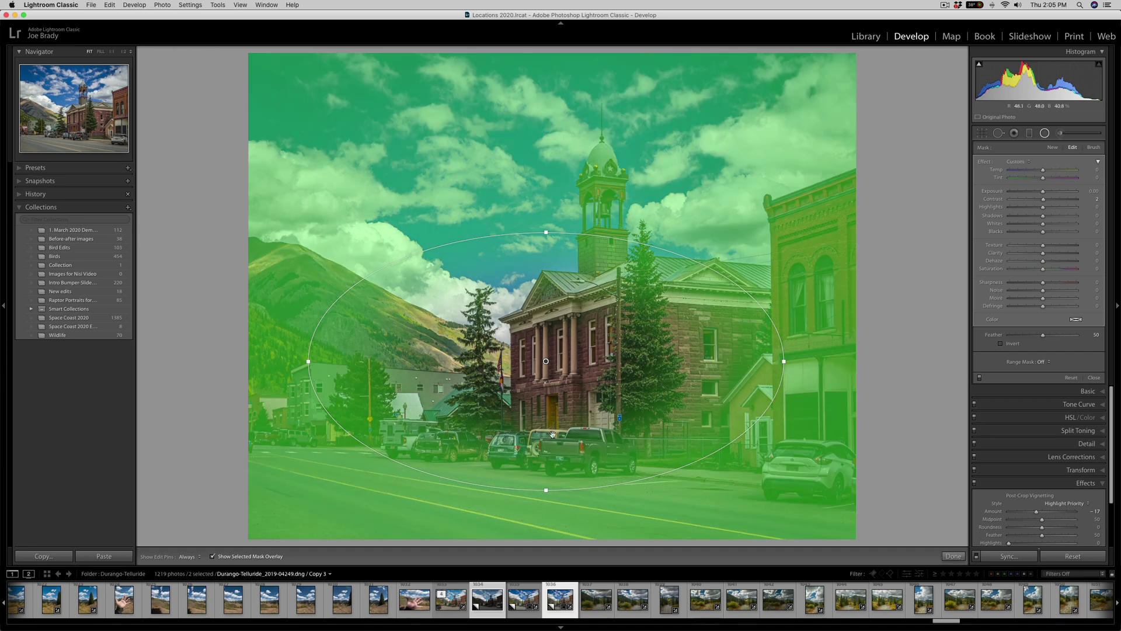
{"action": "left_click", "coordinate": [1001, 344]}
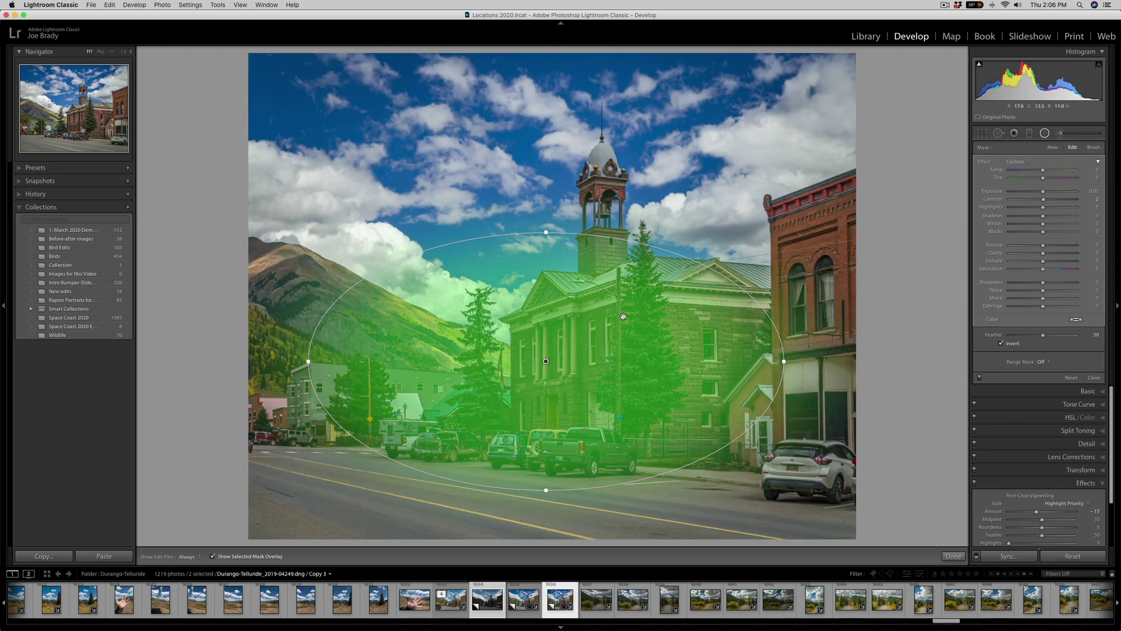
- Paint the courthouse's bell tower into the radial filter mask with the Auto Mask brush
{"action": "left_click", "coordinate": [1093, 148]}
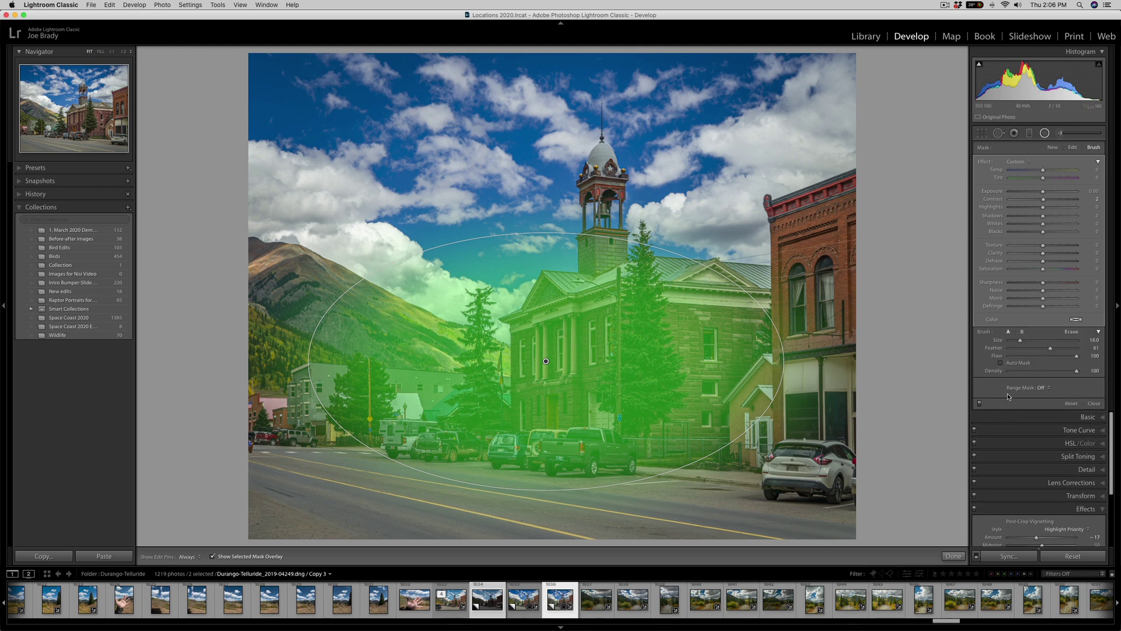
{"action": "left_click", "coordinate": [999, 362]}
{"action": "left_click_drag", "start_coordinate": [601, 164], "coordinate": [601, 193]}
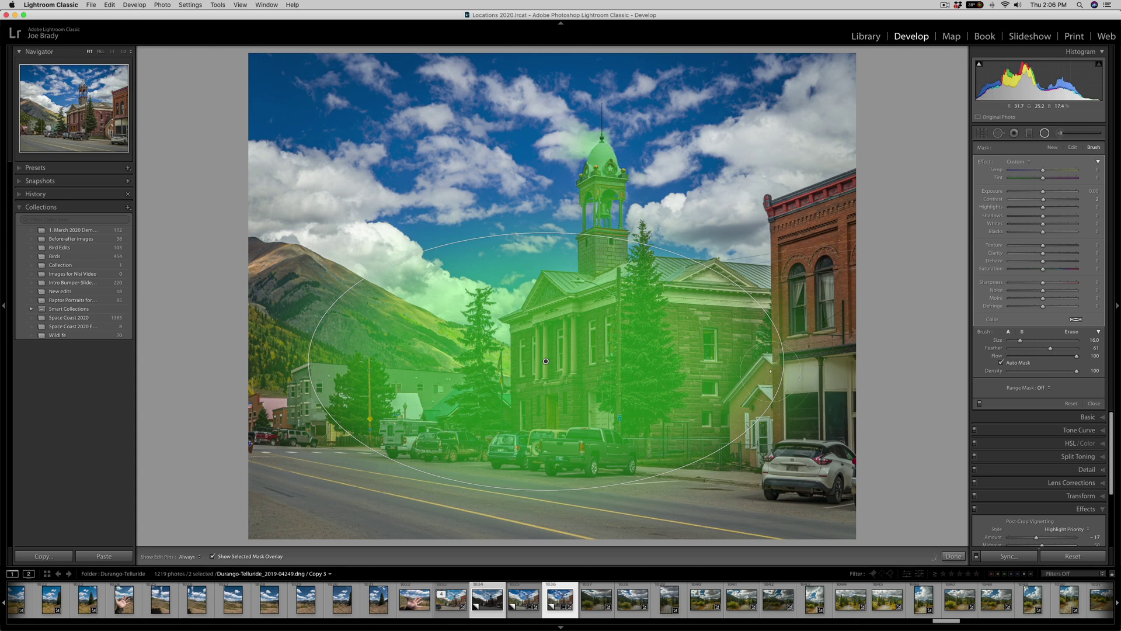
- Erase the radial filter mask from the brick building's edge and the small gabled house beside it
{"action": "key", "text": "alt"}
{"action": "key", "text": "h"}
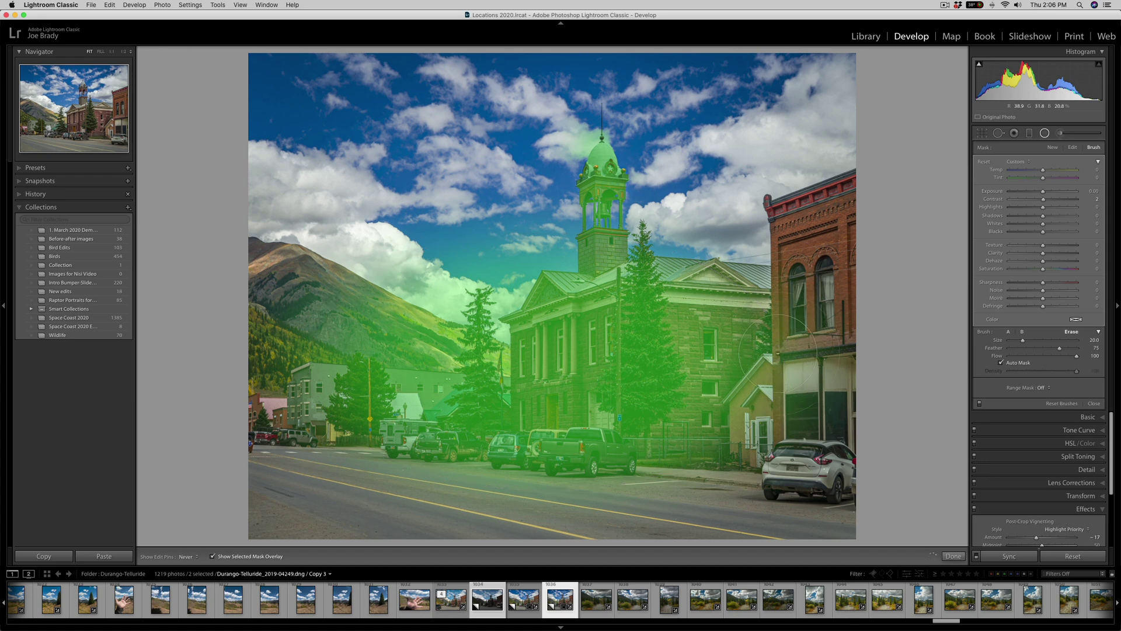
{"action": "left_click_drag", "start_coordinate": [779, 325], "coordinate": [753, 356]}
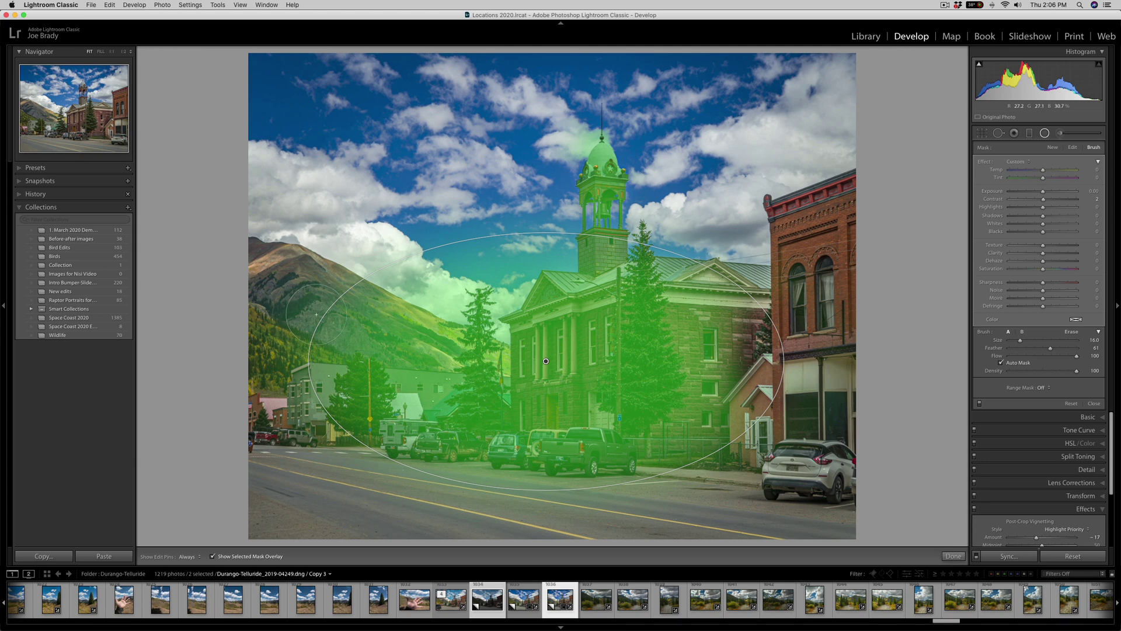
- Brush the autumn hillside left of the courthouse into the radial filter mask, then hide the mask overlay
{"action": "key", "text": "h"}
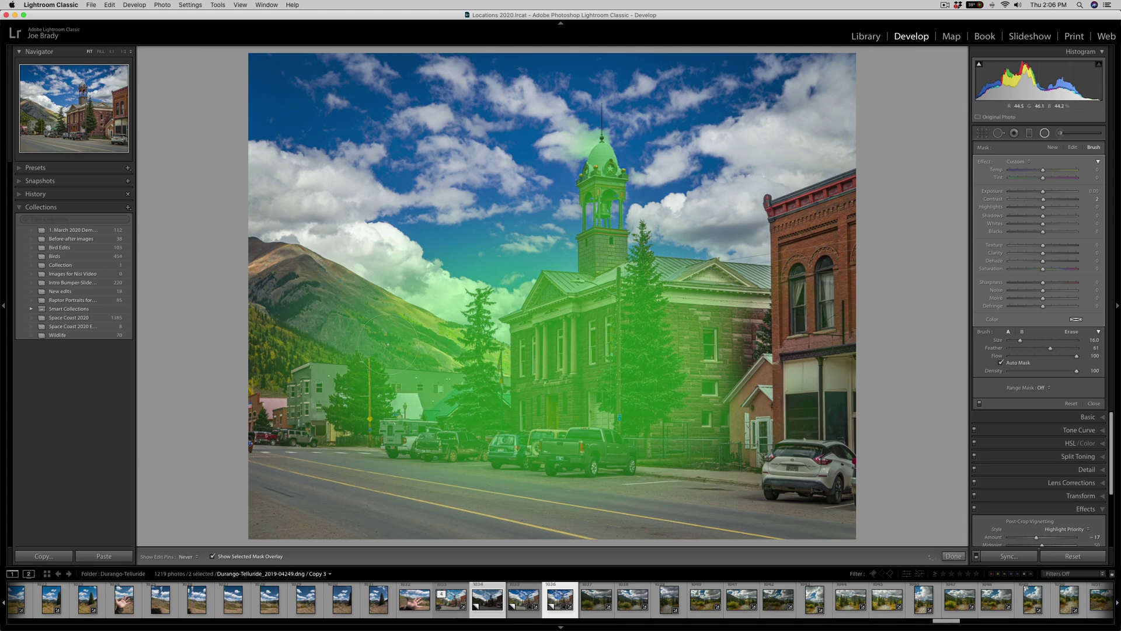
{"action": "key", "text": "h"}
{"action": "left_click_drag", "start_coordinate": [388, 345], "coordinate": [402, 346]}
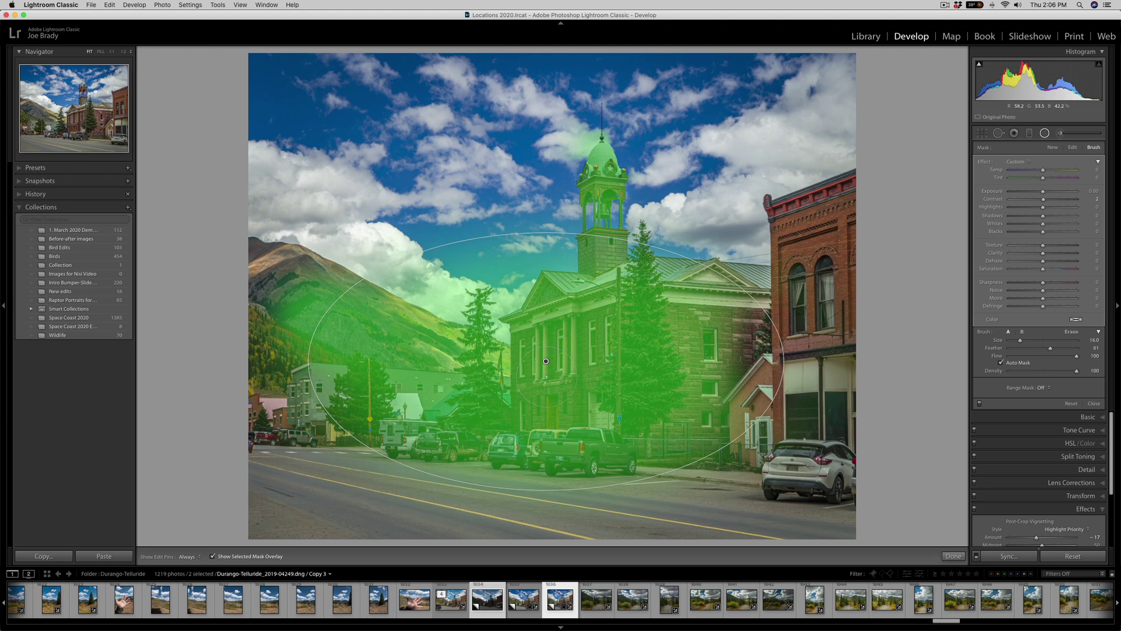
{"action": "key", "text": "h"}
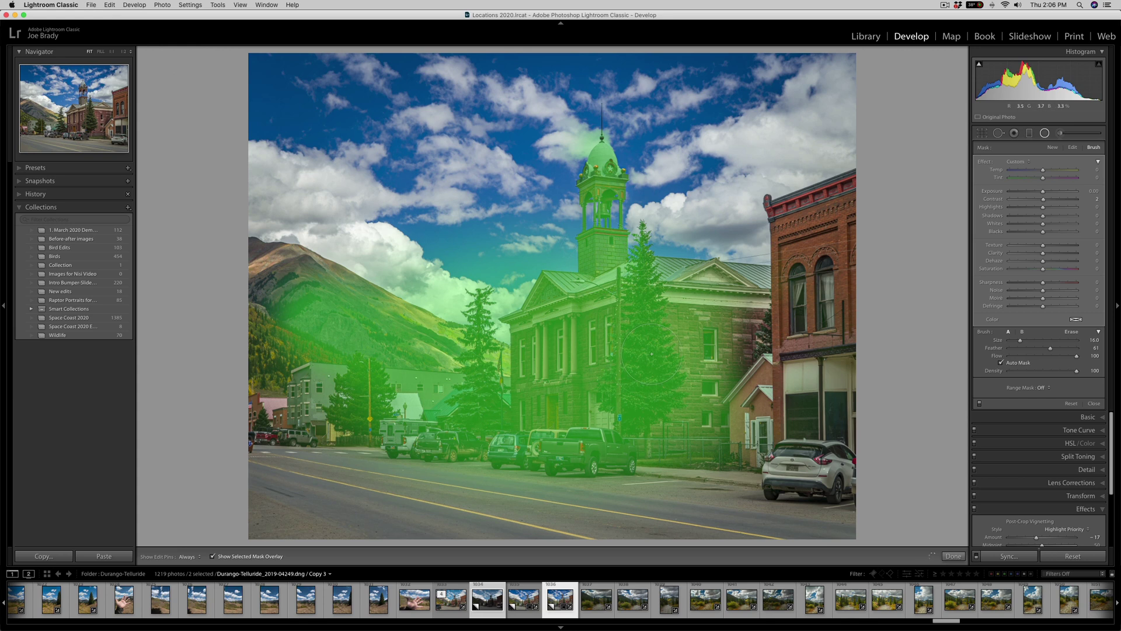
{"action": "key", "text": "h"}
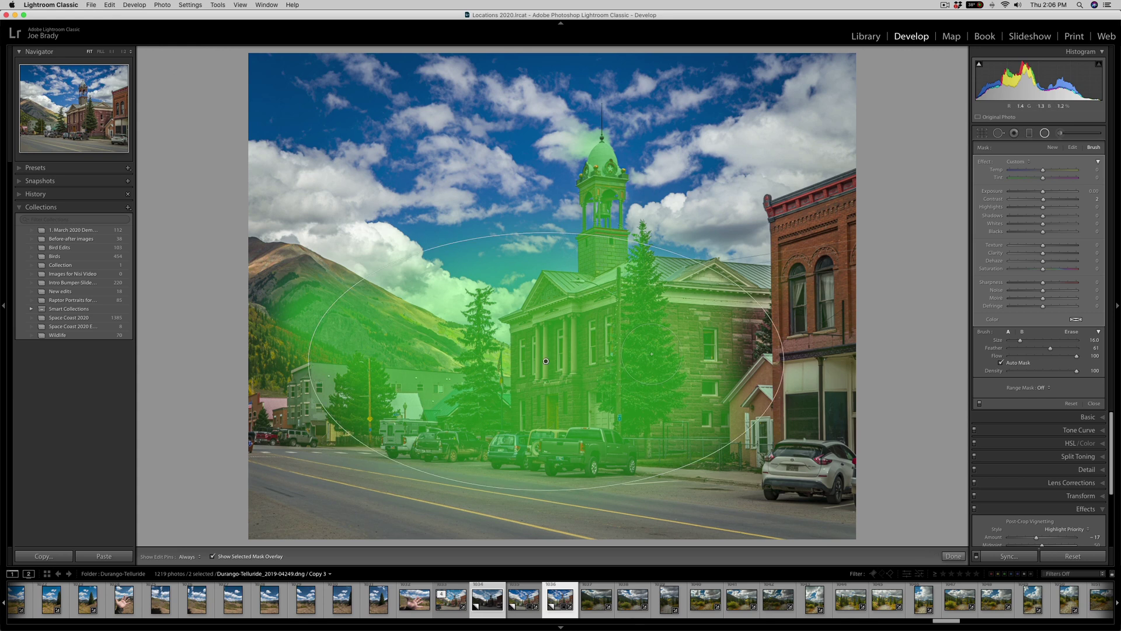
{"action": "key", "text": "o"}
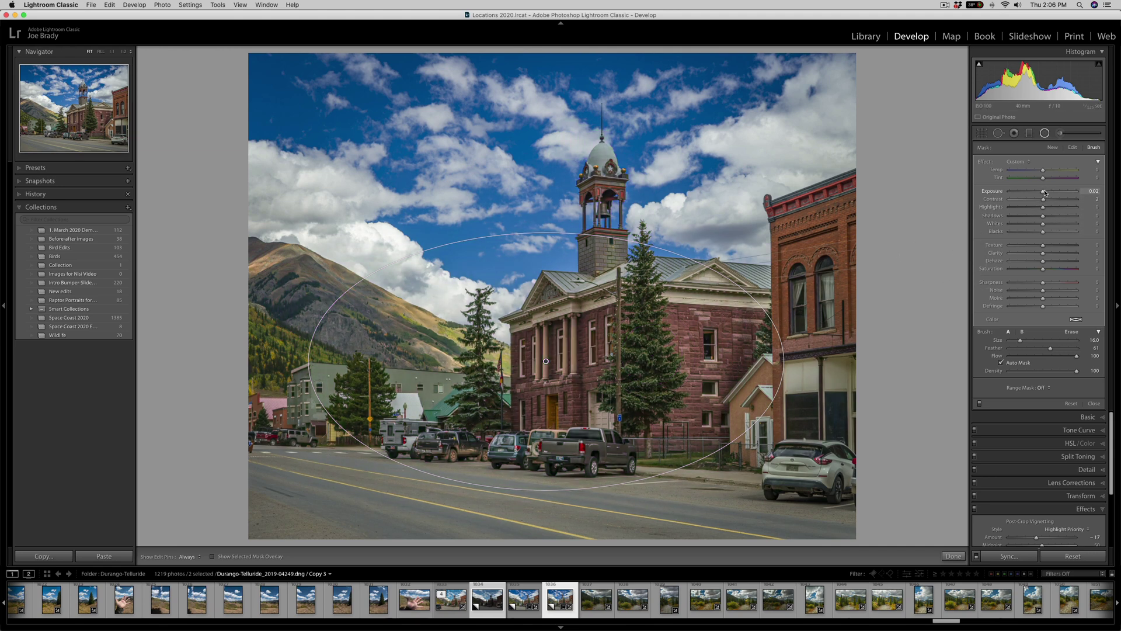
- Set the courthouse radial filter's exposure to 1.00, contrast to 20 and saturation to 6
{"action": "left_click_drag", "start_coordinate": [1044, 193], "coordinate": [1050, 192]}
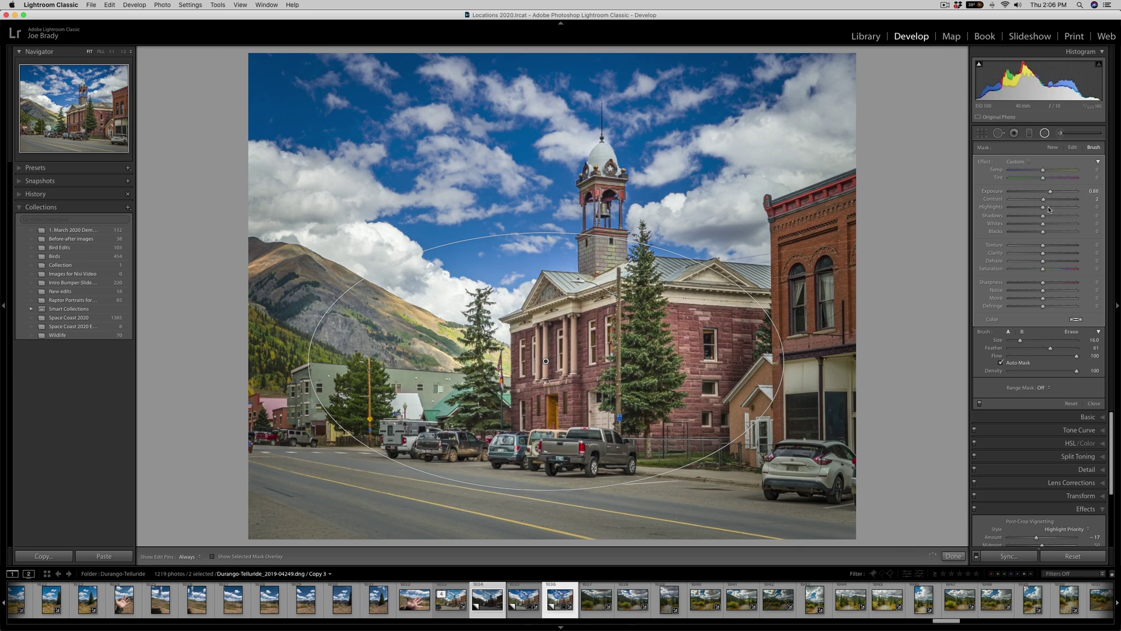
{"action": "left_click_drag", "start_coordinate": [1044, 200], "coordinate": [1049, 199]}
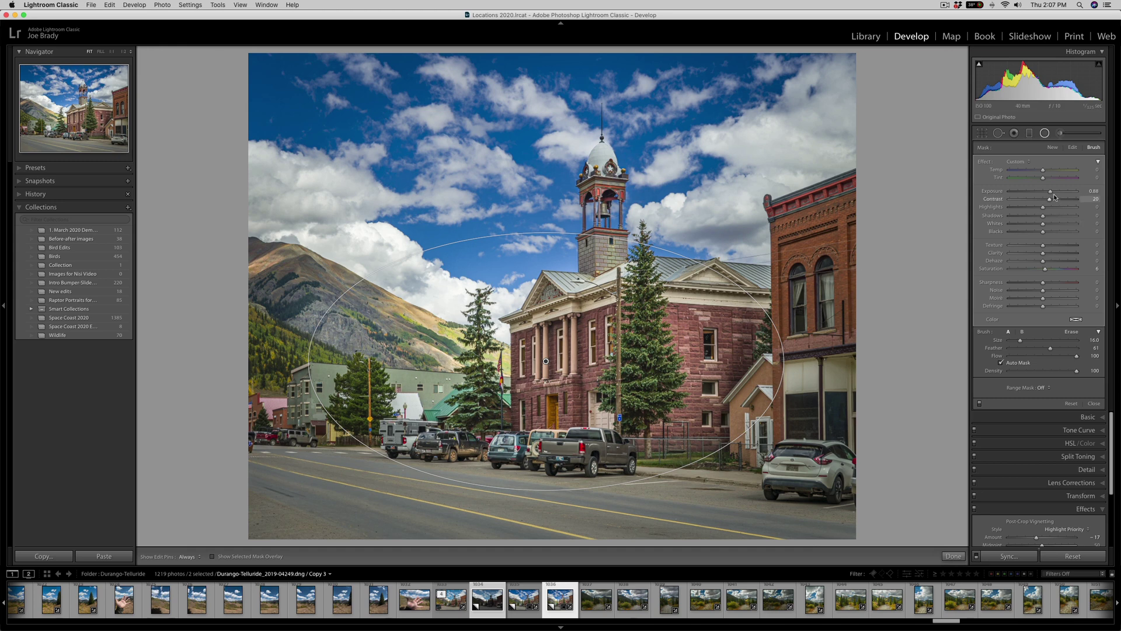
{"action": "left_click_drag", "start_coordinate": [1051, 191], "coordinate": [1051, 193]}
- Show the mask overlay and erase the radial filter mask from the sky and clouds between the mountain and the courthouse tower
{"action": "key", "text": "alt"}
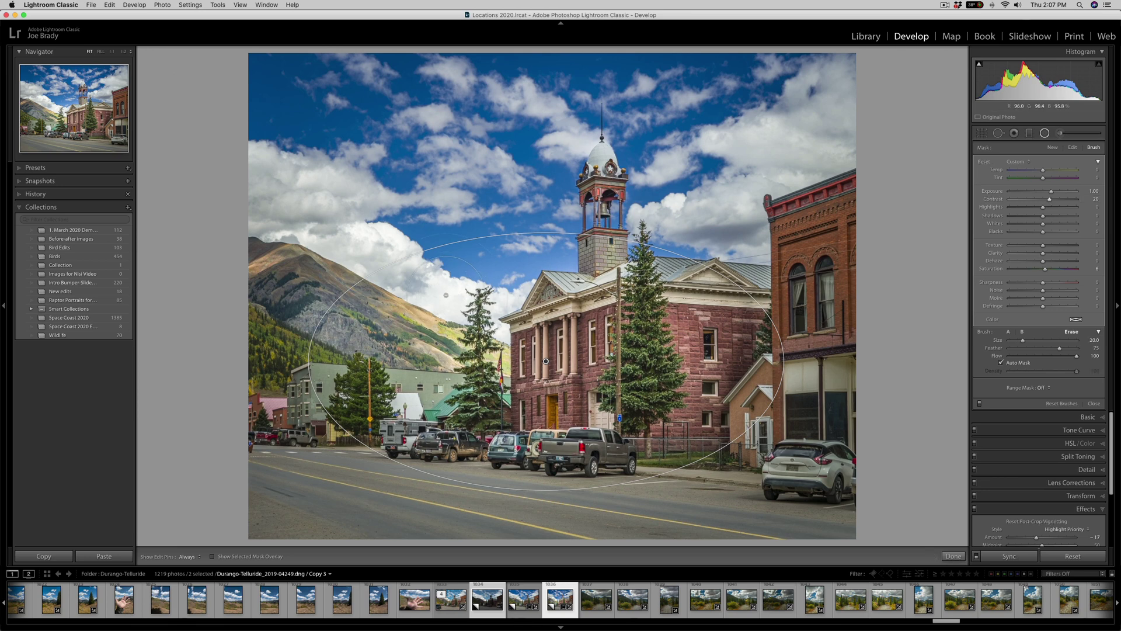
{"action": "key", "text": "h"}
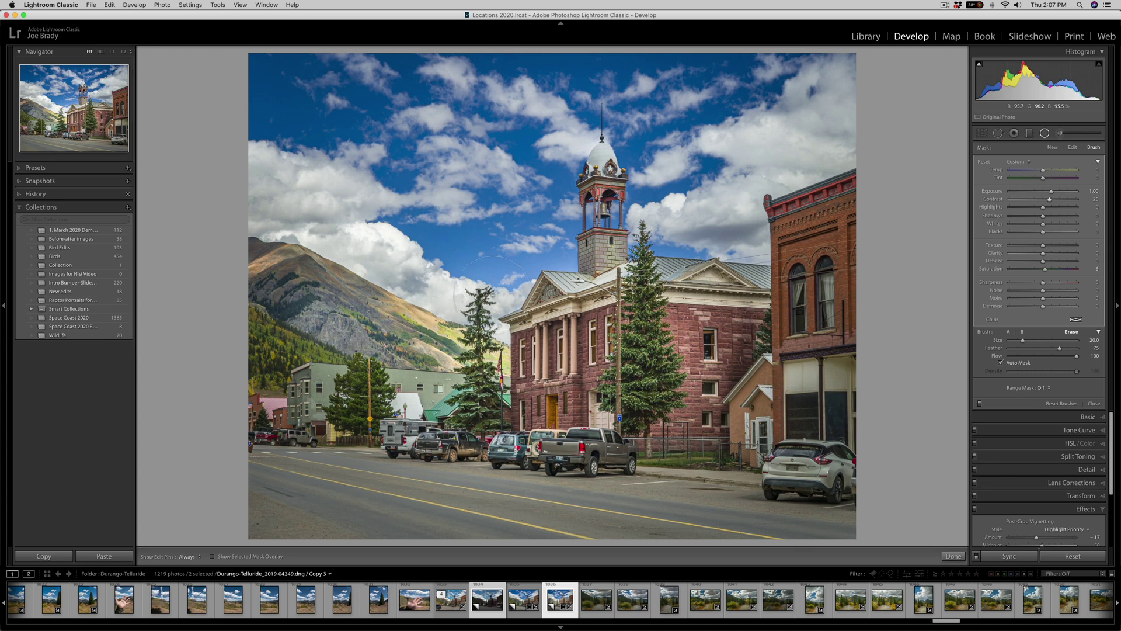
{"action": "key", "text": "h"}
{"action": "key", "text": "o"}
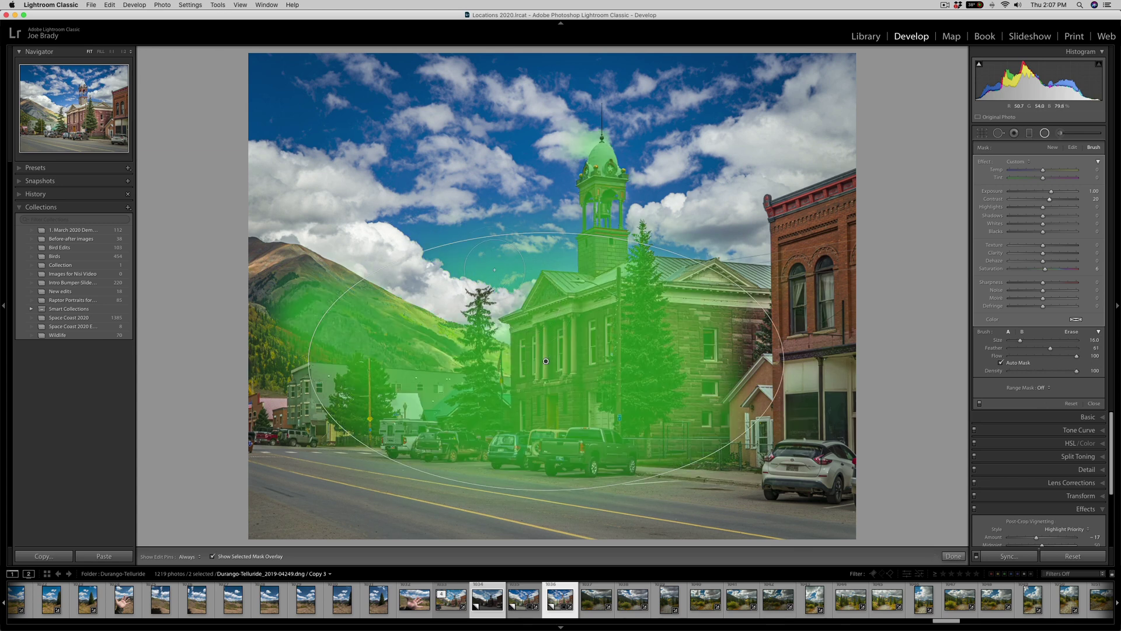
{"action": "key", "text": "alt"}
{"action": "key", "text": "h"}
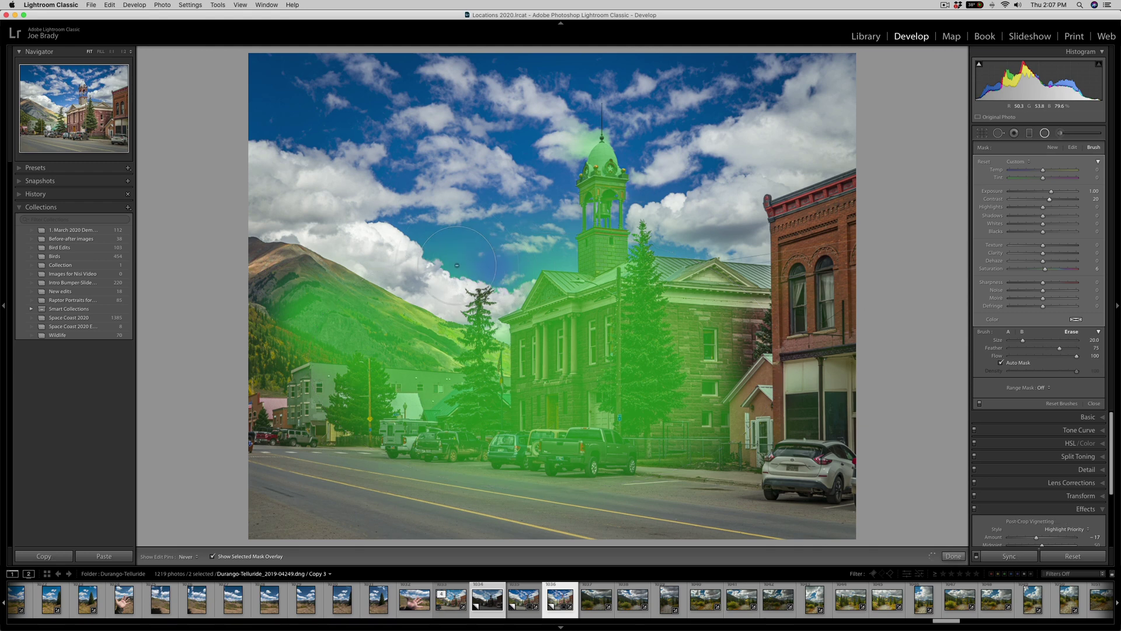
{"action": "left_click_drag", "start_coordinate": [537, 258], "coordinate": [566, 256]}
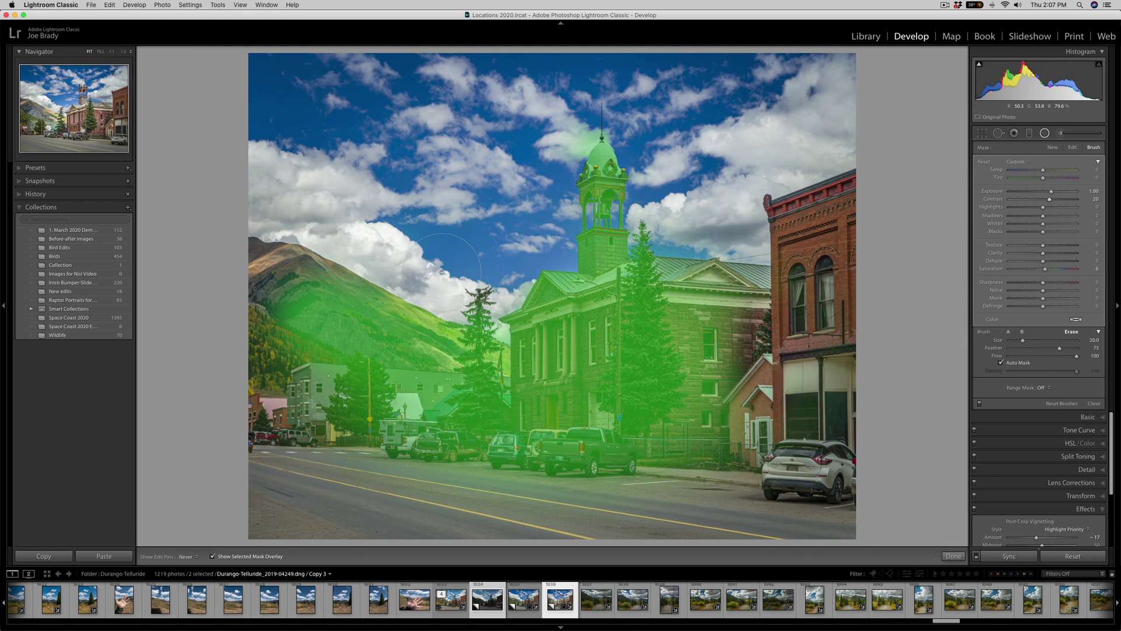
- Erase the radial filter mask from the mountain slope beside the tall spruce, hide the mask overlay, and finish the filter
{"action": "key", "text": "h"}
{"action": "key", "text": "alt"}
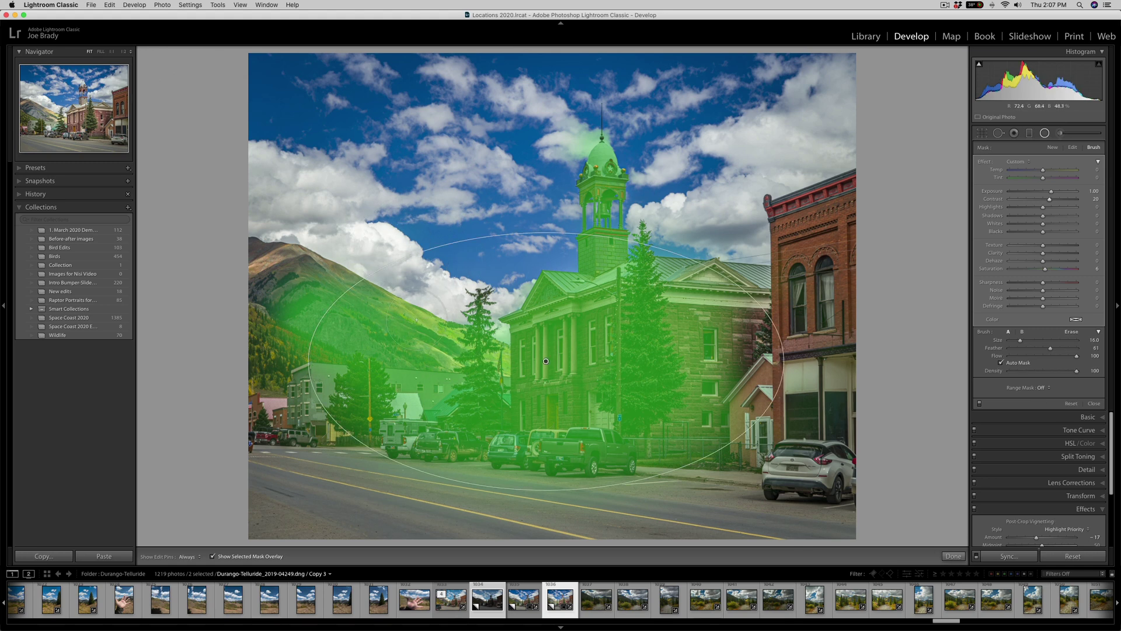
{"action": "key", "text": "alt"}
{"action": "key", "text": "h"}
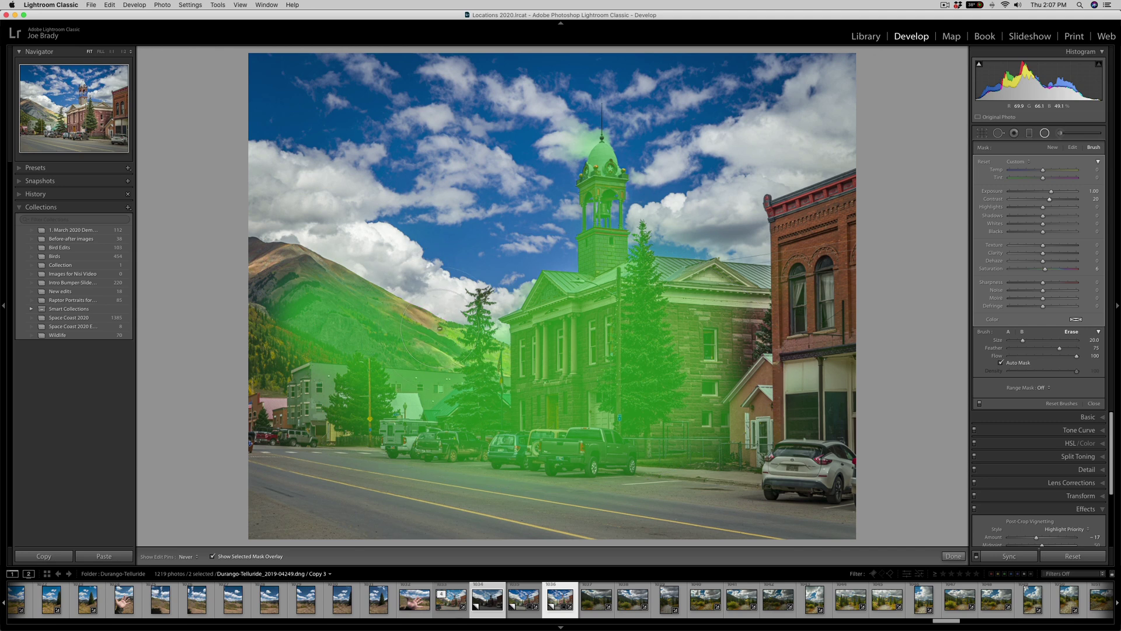
{"action": "left_click", "coordinate": [440, 356]}
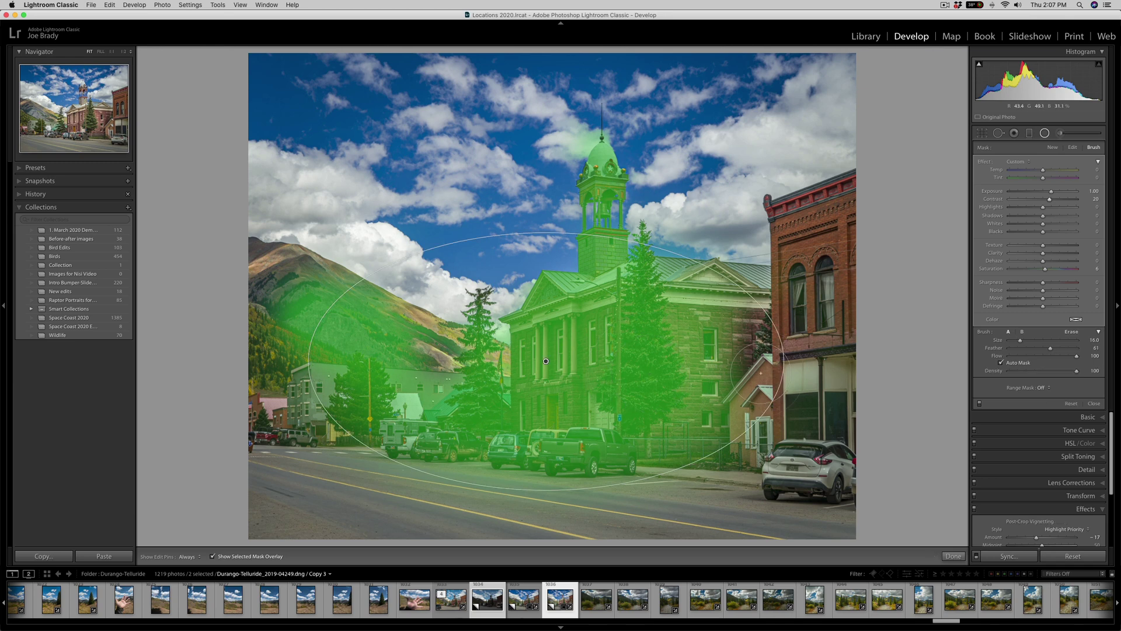
{"action": "key", "text": "o"}
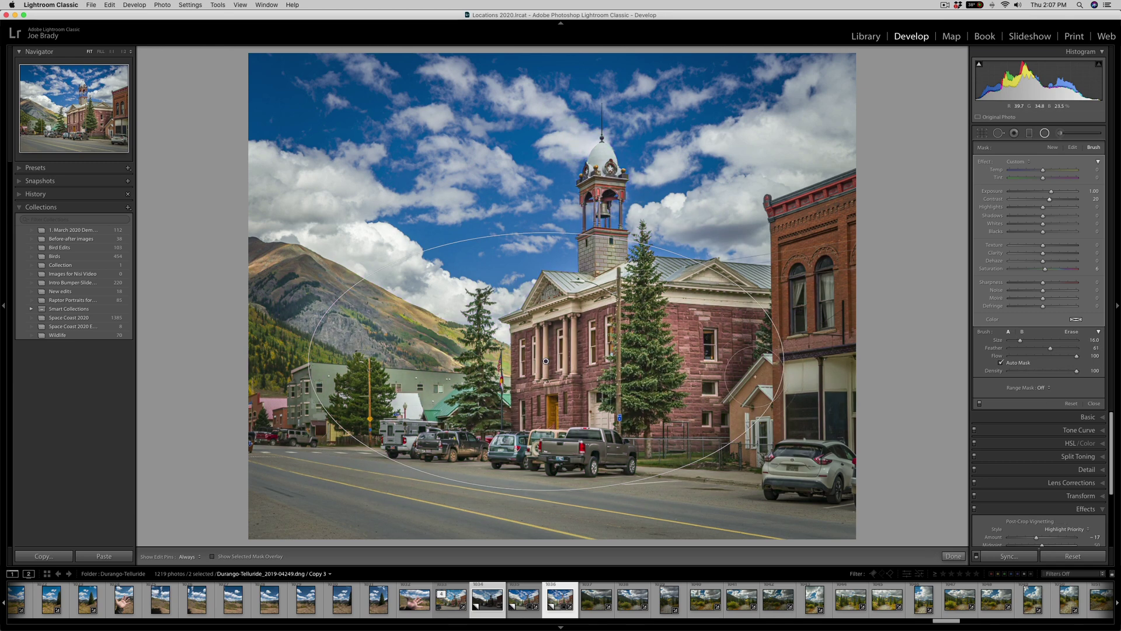
{"action": "left_click", "coordinate": [953, 556]}
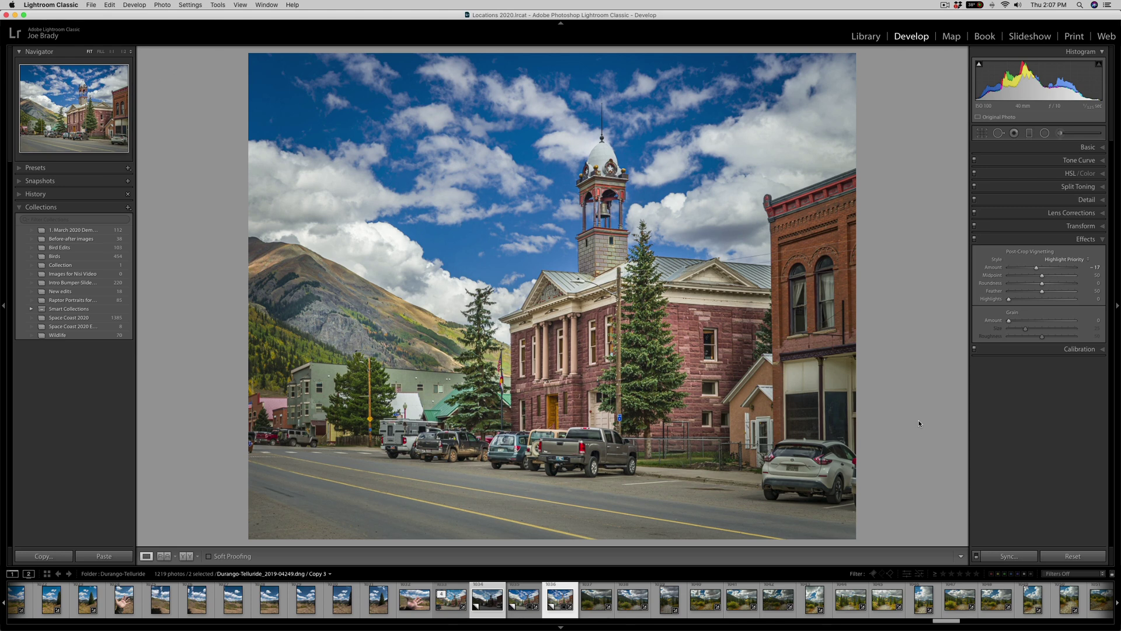
- Compare the finished copy side by side with the unedited original, with the panels hidden and the surroundings fully blacked out
{"action": "key", "text": "shift+Tab"}
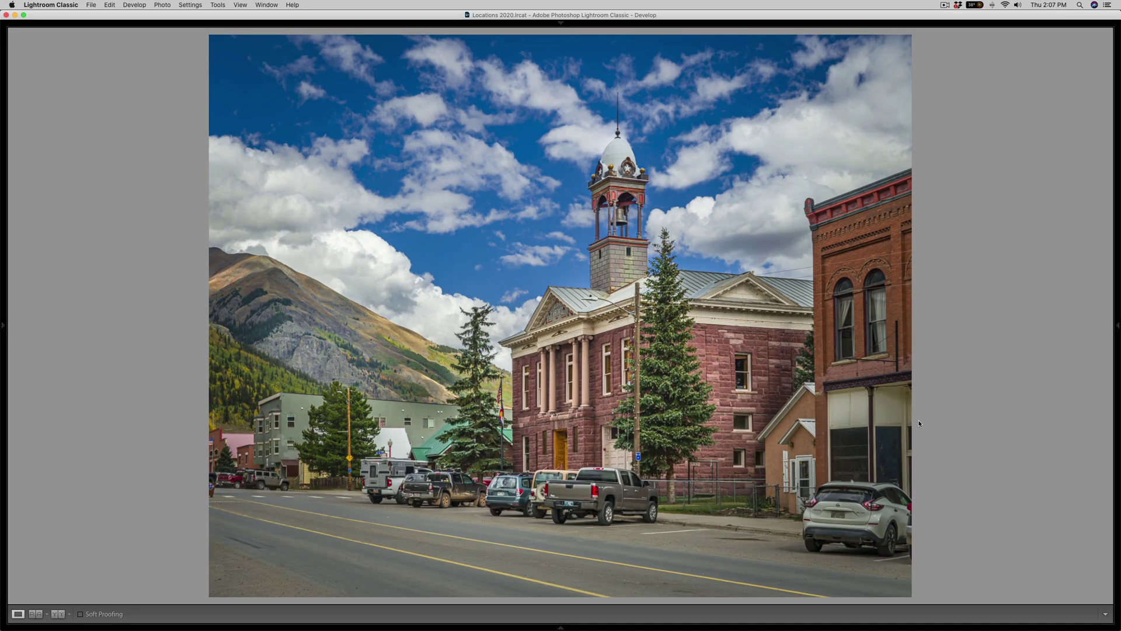
{"action": "key", "text": "c"}
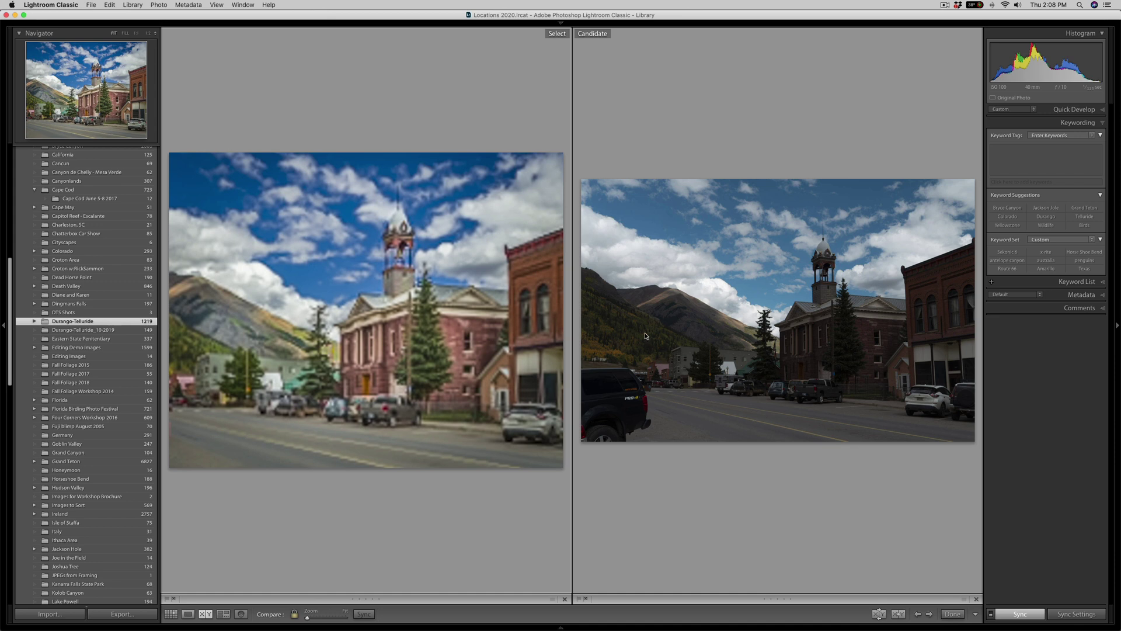
{"action": "key", "text": "Tab"}
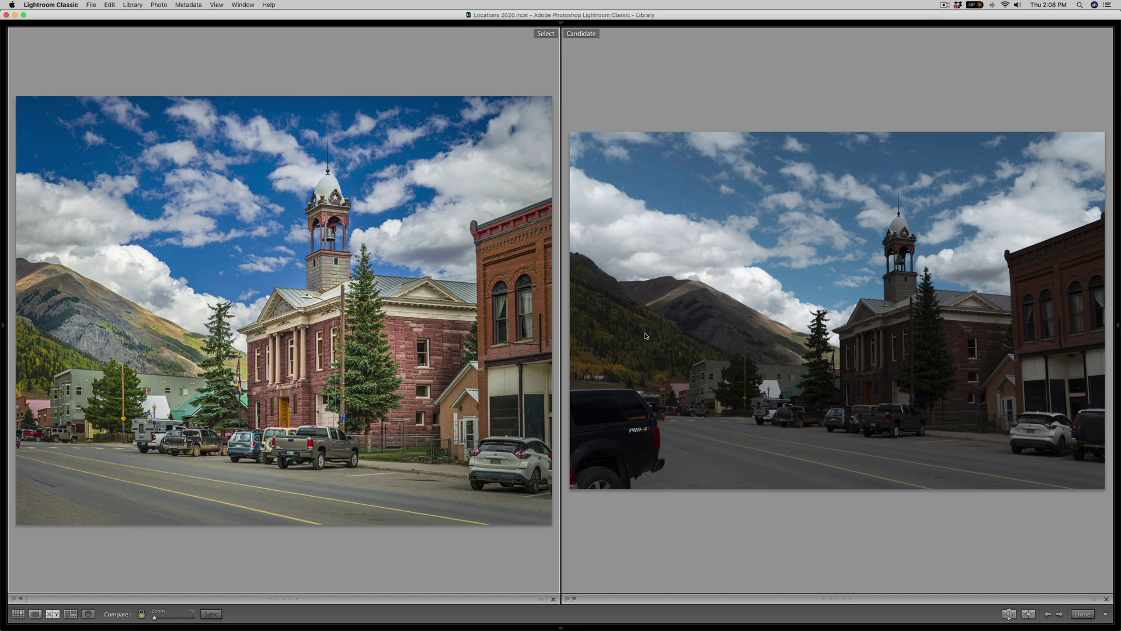
{"action": "key", "text": "l"}
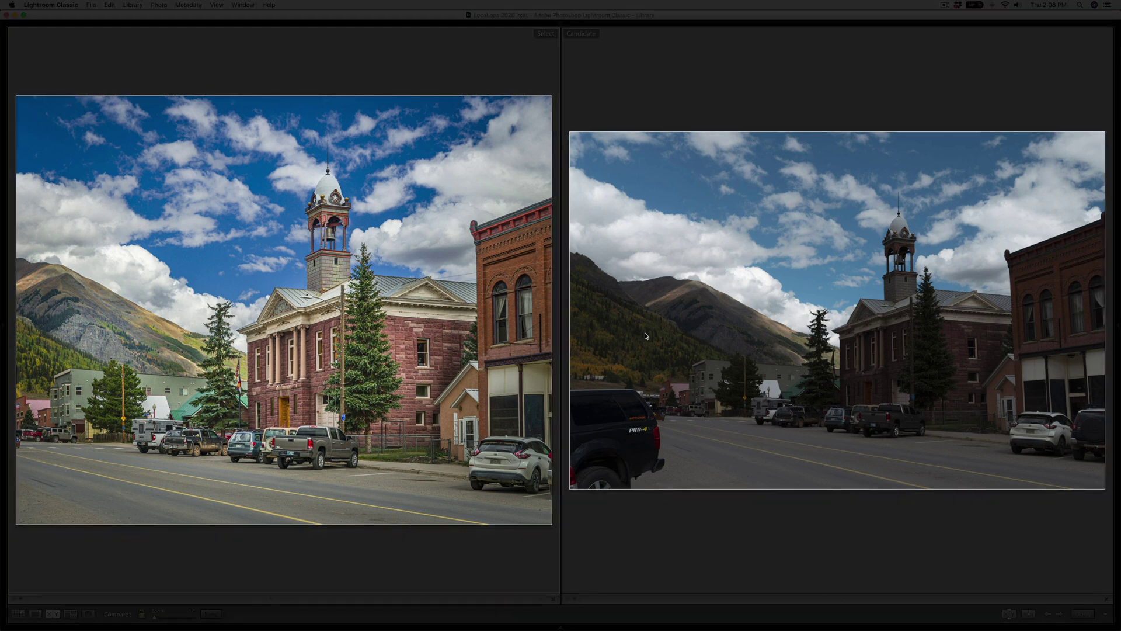
{"action": "key", "text": "l"}
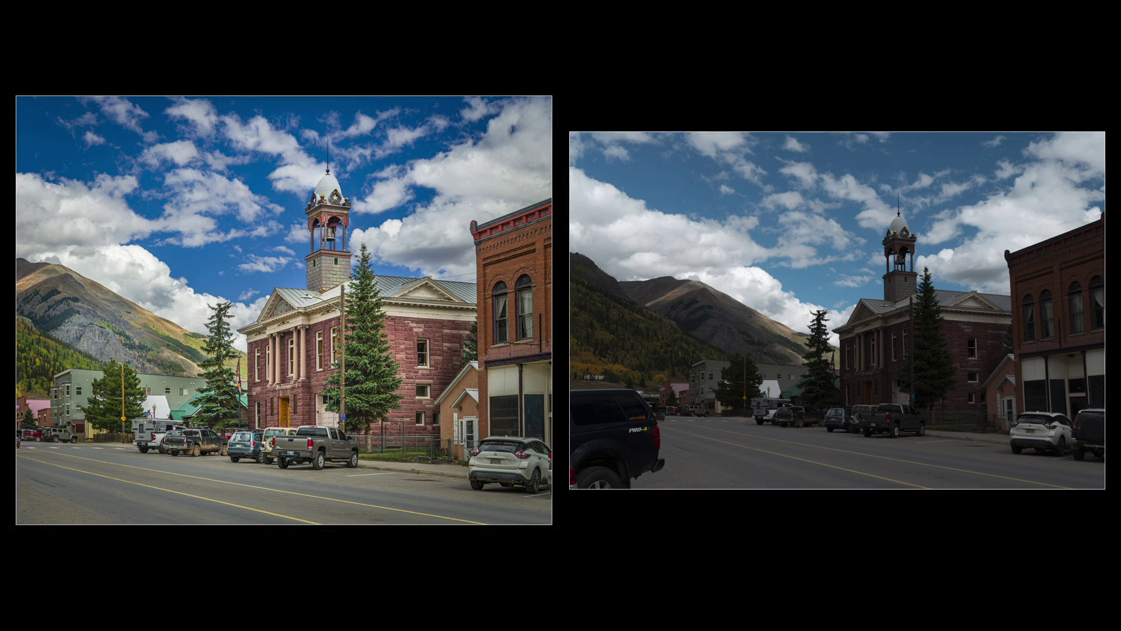